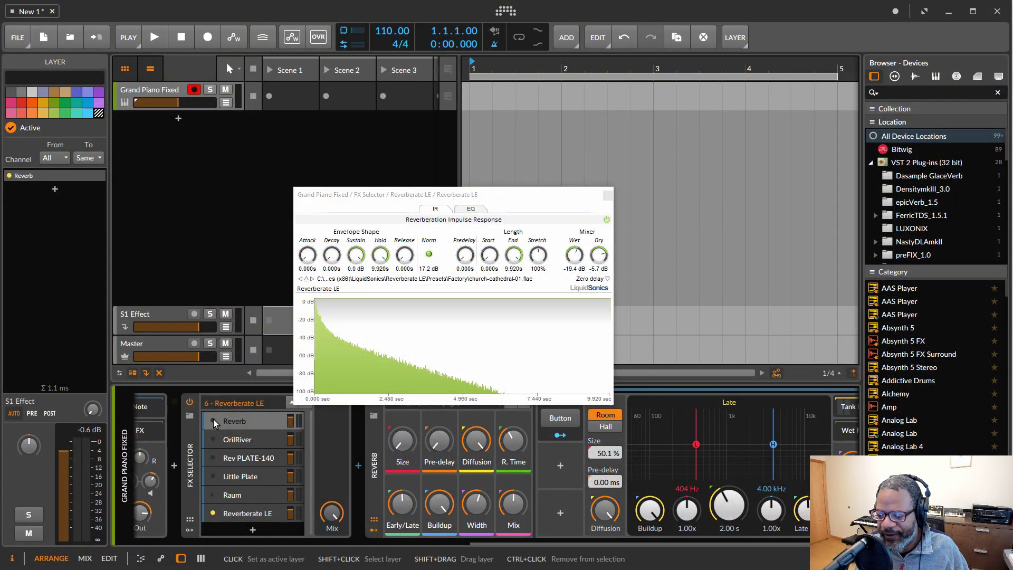
# Compare the piano through the Reverb layer, with the FX Selector bypassed, and through the Reverberate LE layer
pyautogui.click(235, 420)
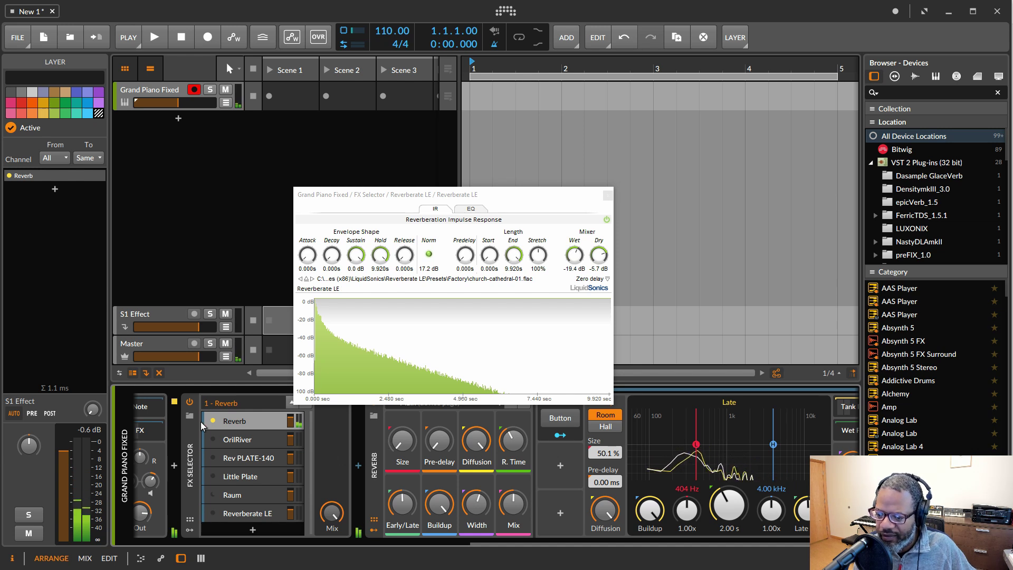
pyautogui.click(190, 404)
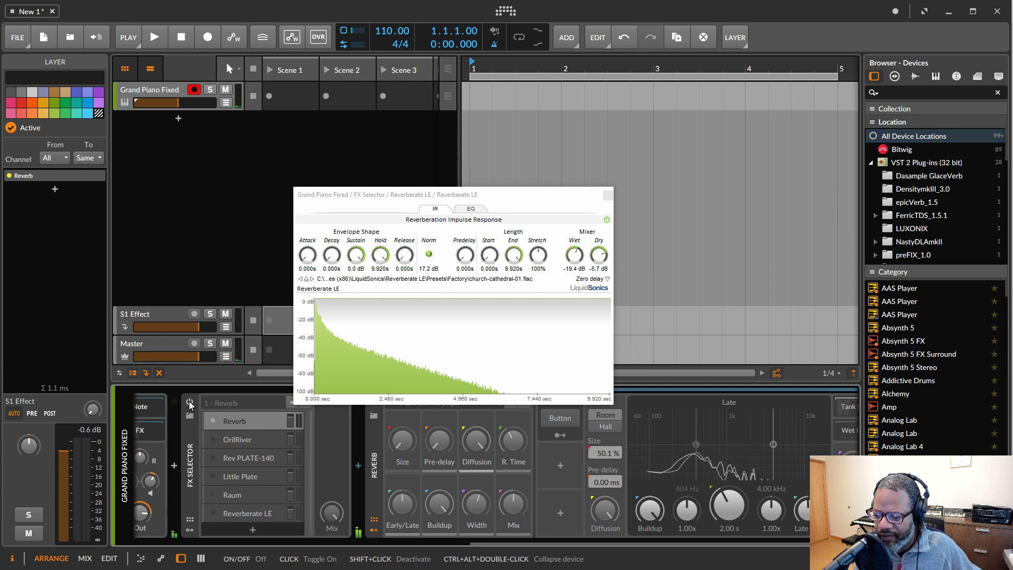
pyautogui.click(190, 403)
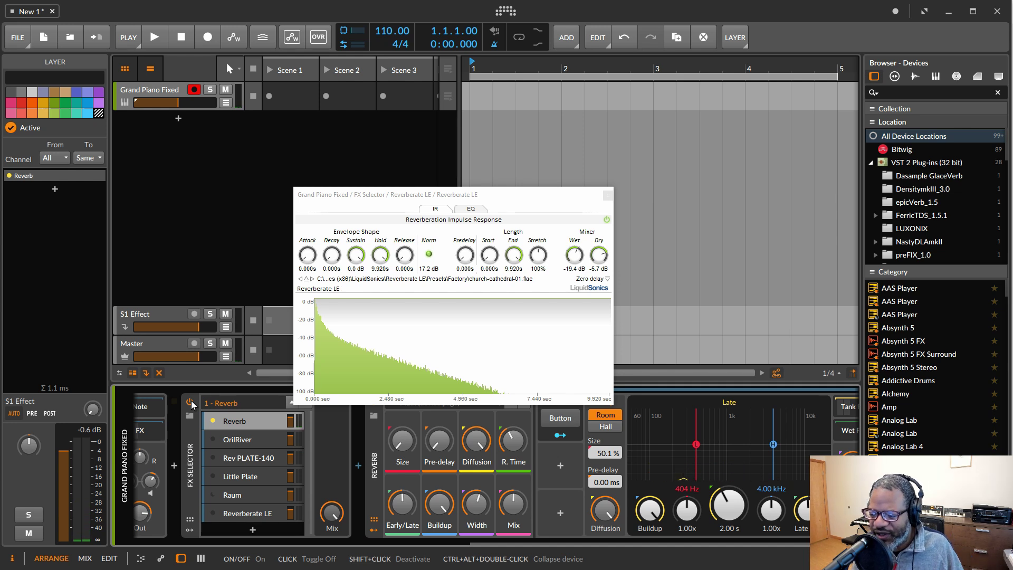
pyautogui.click(214, 514)
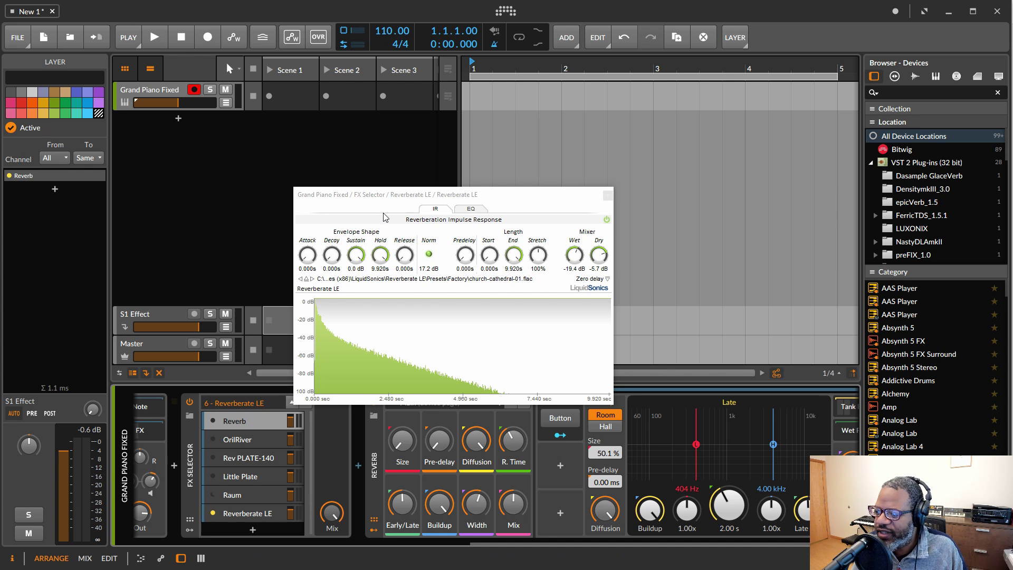
pyautogui.moveTo(396, 201); pyautogui.dragTo(395, 194)
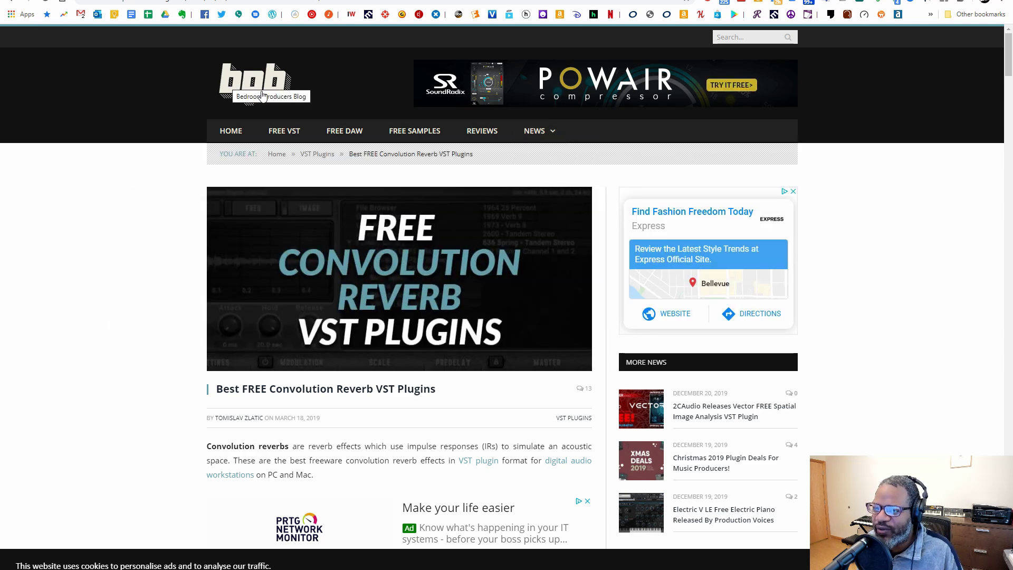
# Switch to the browser and look through the Best FREE Convolution Reverb VST Plugins article, focusing on Convology XT
pyautogui.scroll(-1, 311, 273)
pyautogui.scroll(-9, 311, 273)
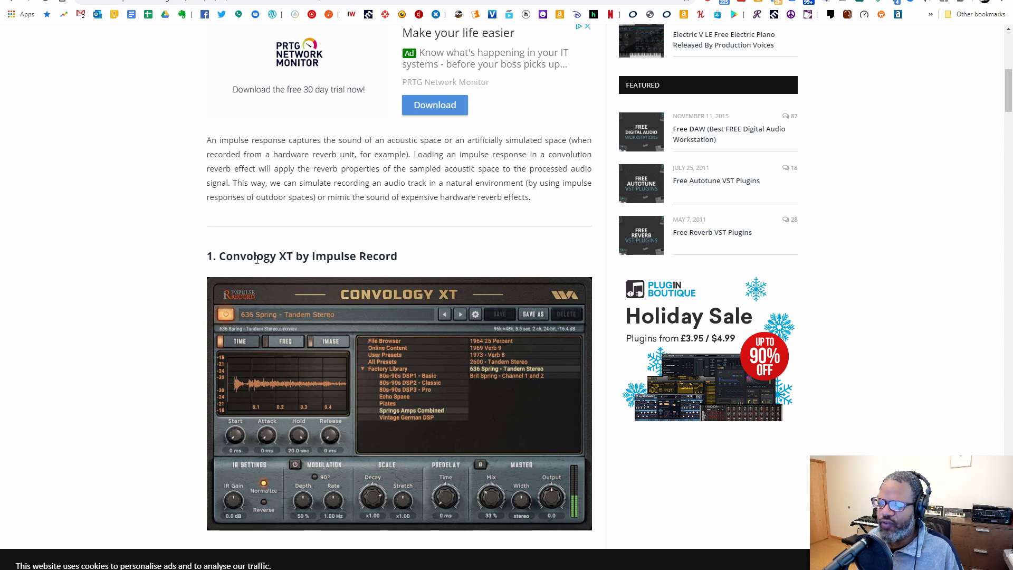
pyautogui.scroll(-3, 375, 268)
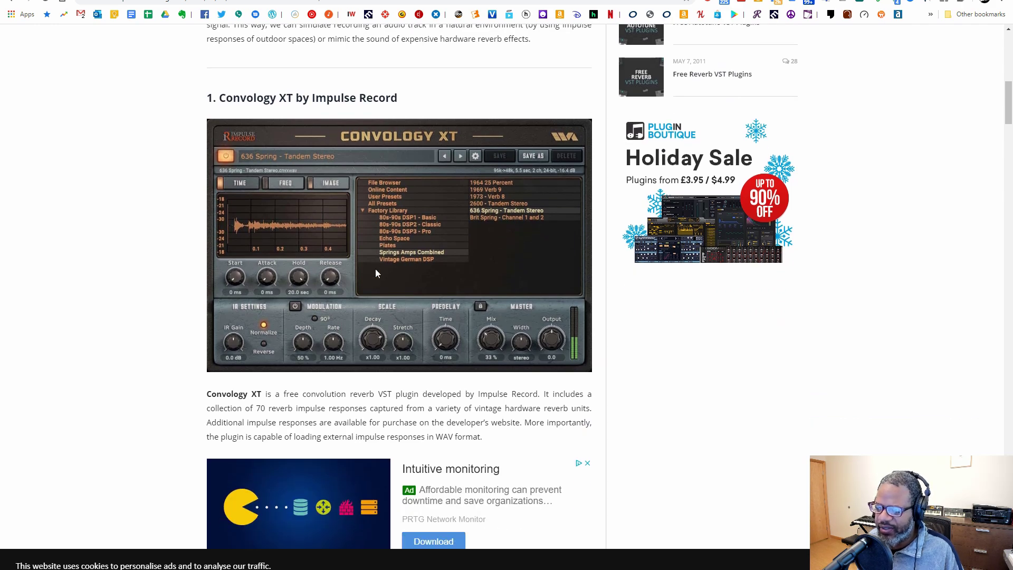
pyautogui.scroll(-9, 375, 268)
pyautogui.scroll(-4, 376, 272)
pyautogui.scroll(15, 376, 272)
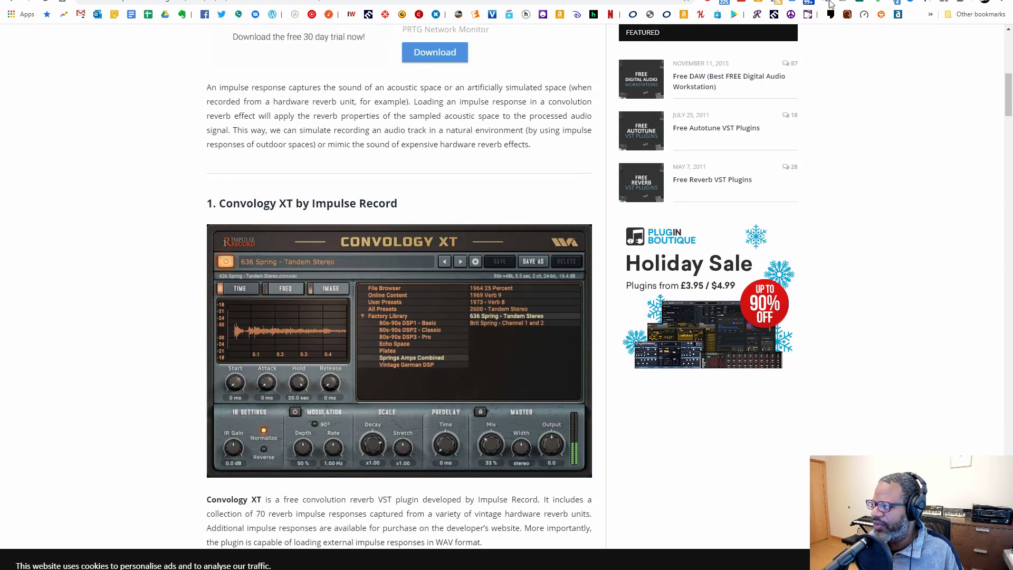
# Go to the Impulse Record page for Convology XT and open the free plugin download store
pyautogui.hotkey('ctrl', 'Tab')
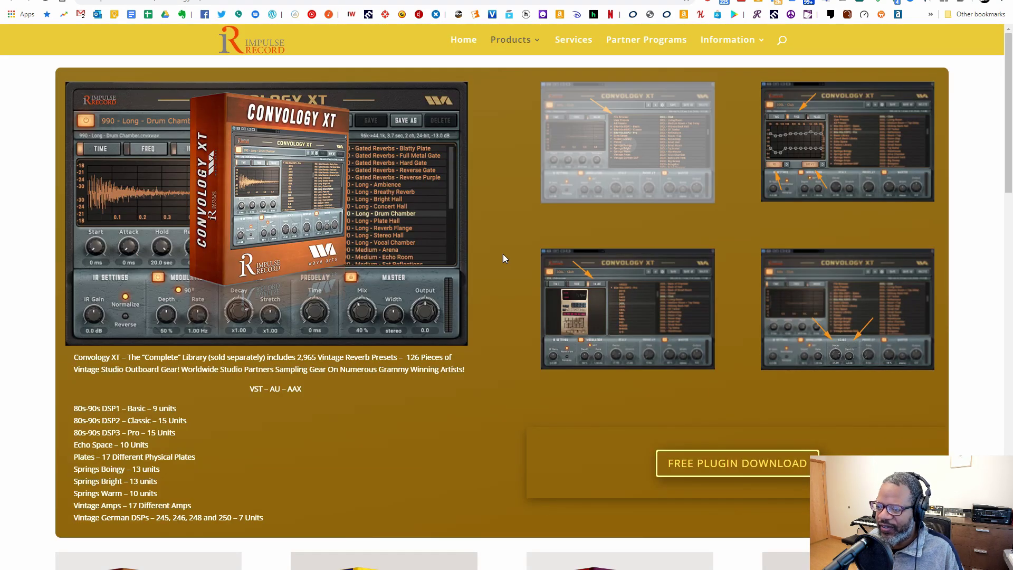
pyautogui.scroll(-1, 780, 461)
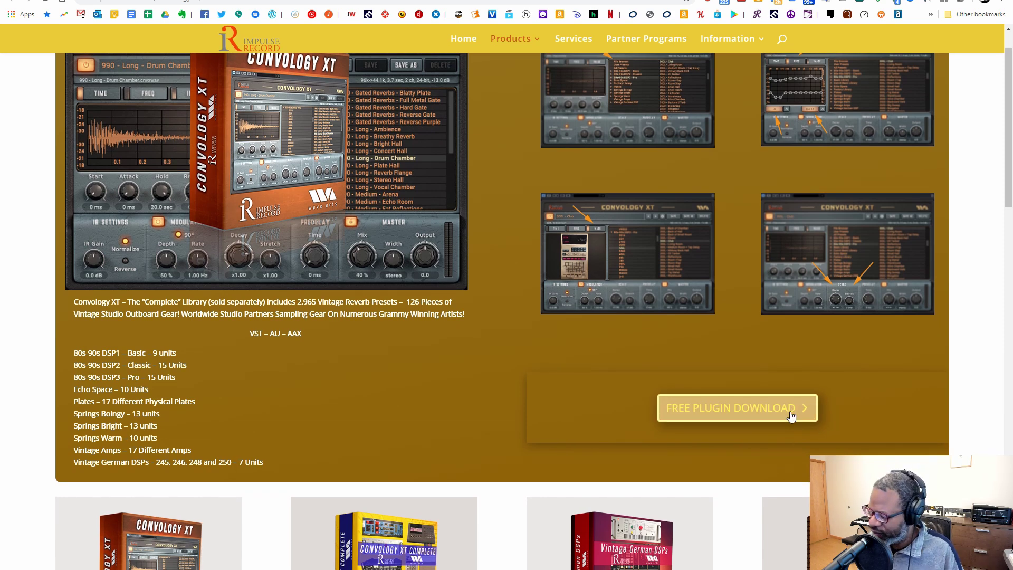
pyautogui.click(792, 417)
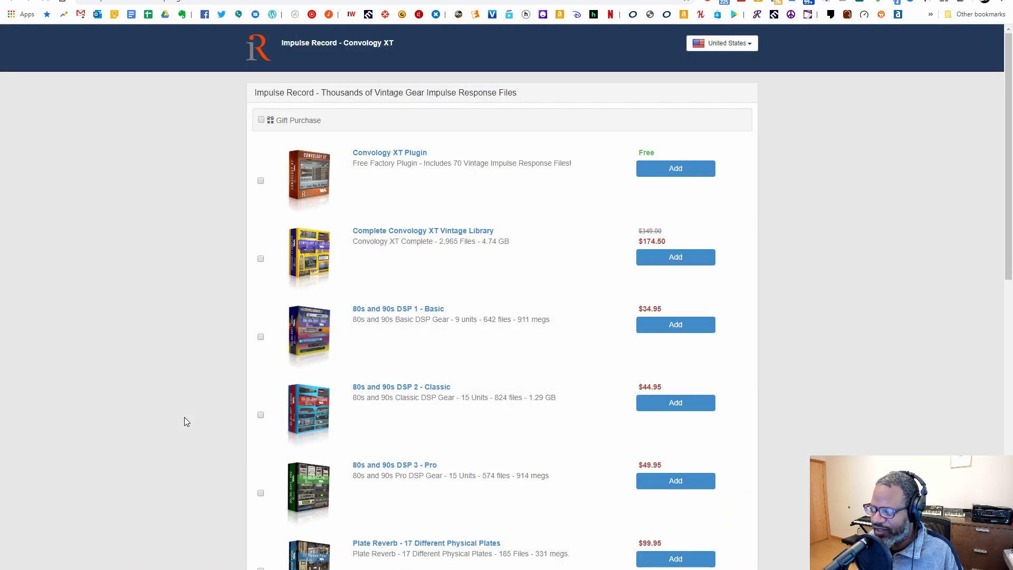
# Order the free Convology XT Plugin, filling in the customer's name, email, phone number and billing address
pyautogui.click(686, 175)
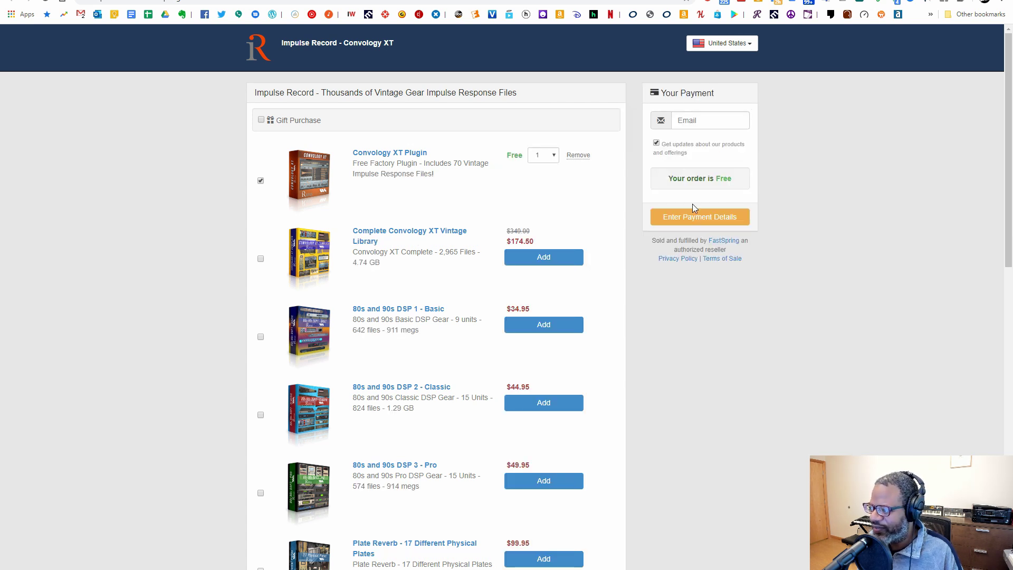
pyautogui.click(689, 219)
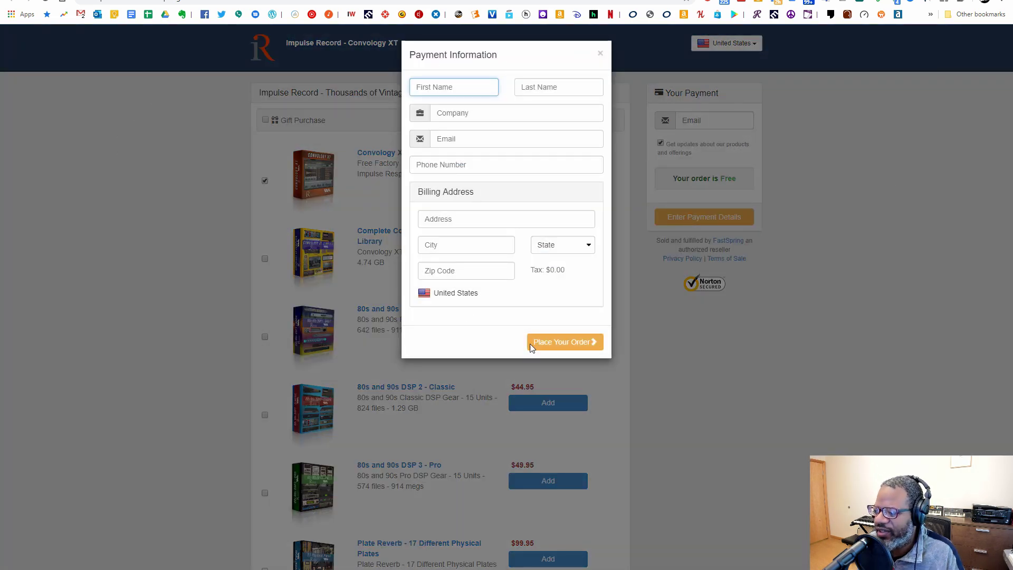
pyautogui.click(561, 349)
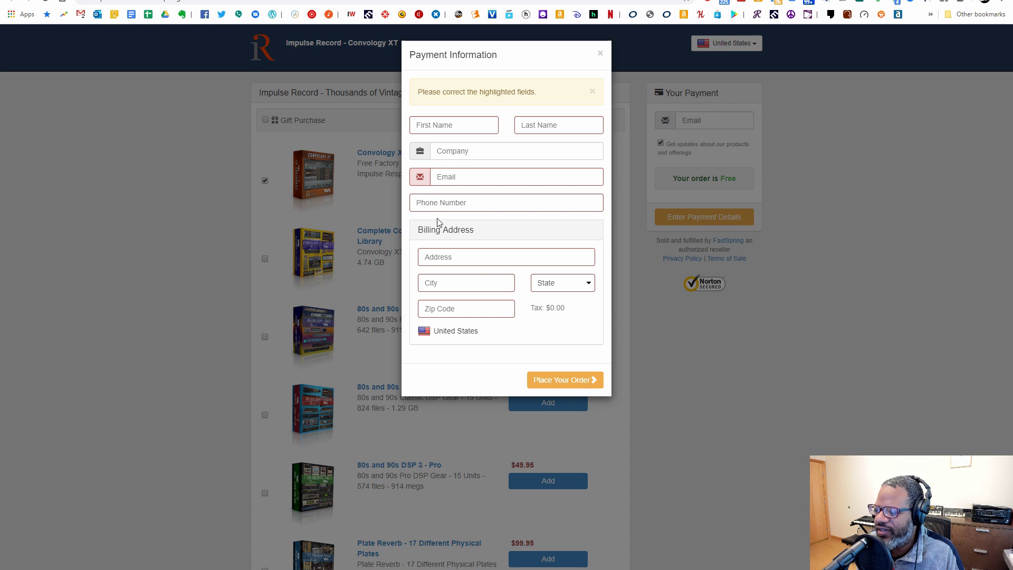
pyautogui.click(452, 130)
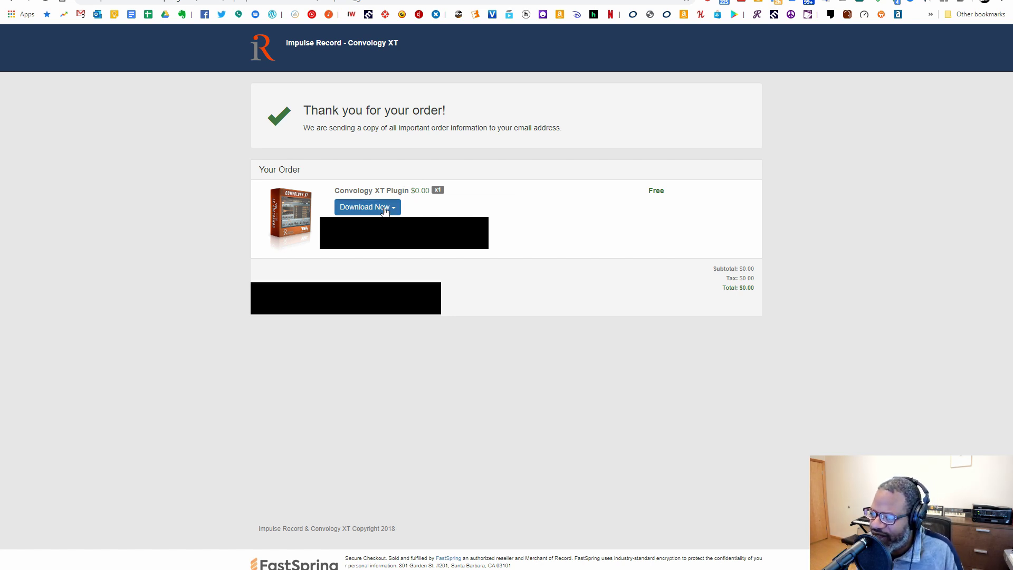
# Download the Windows installer for Convology XT and launch it
pyautogui.click(372, 208)
pyautogui.click(370, 226)
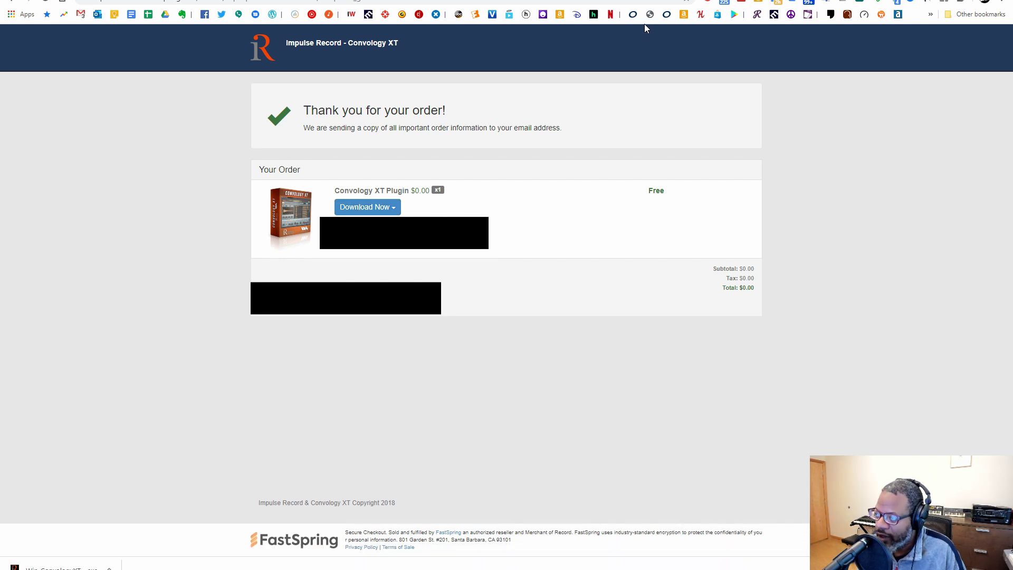
pyautogui.click(58, 564)
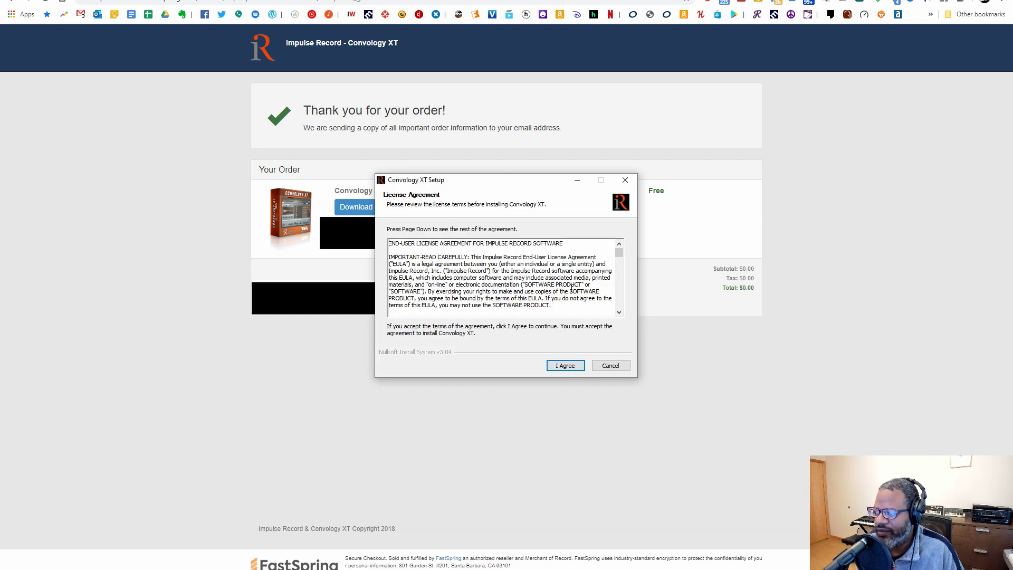
# Accept the license agreement and install Convology XT in the VST2 and VST3 formats, keeping the default plugin folder
pyautogui.scroll(-6, 572, 288)
pyautogui.scroll(-10, 571, 288)
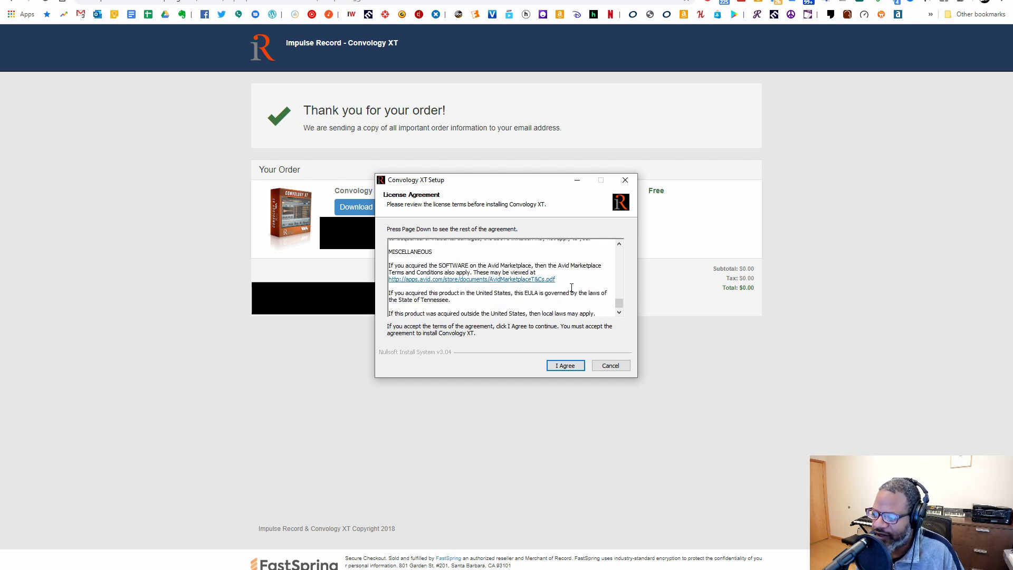
pyautogui.click(564, 364)
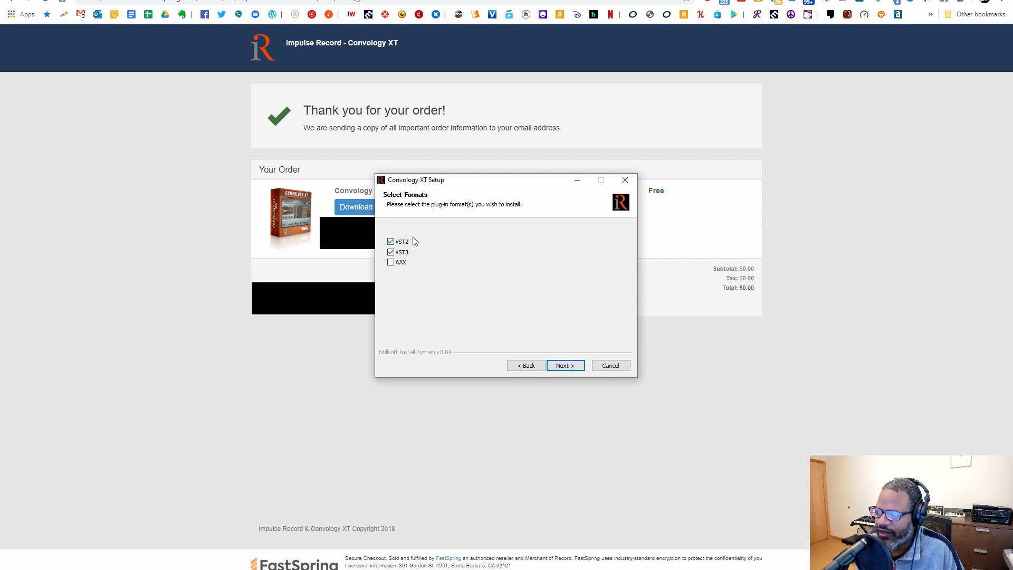
pyautogui.press('Return')
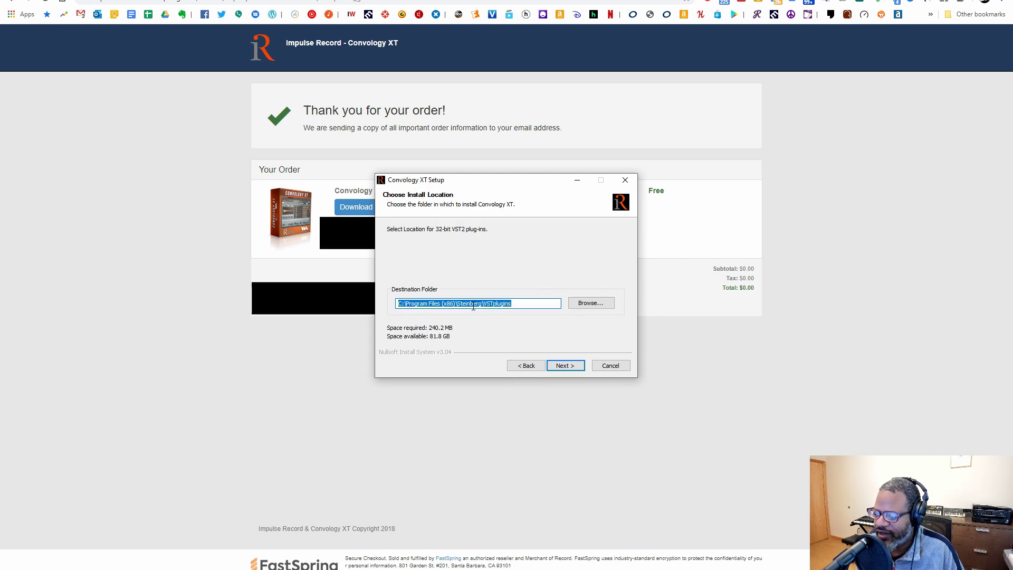
pyautogui.click(482, 303)
pyautogui.moveTo(483, 303); pyautogui.dragTo(441, 304)
pyautogui.click(566, 366)
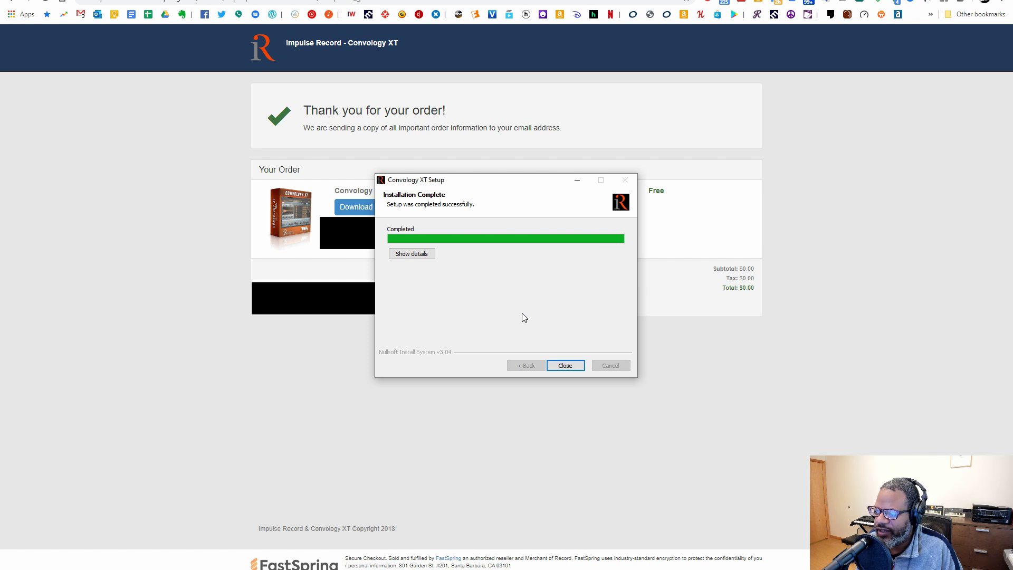
pyautogui.click(563, 360)
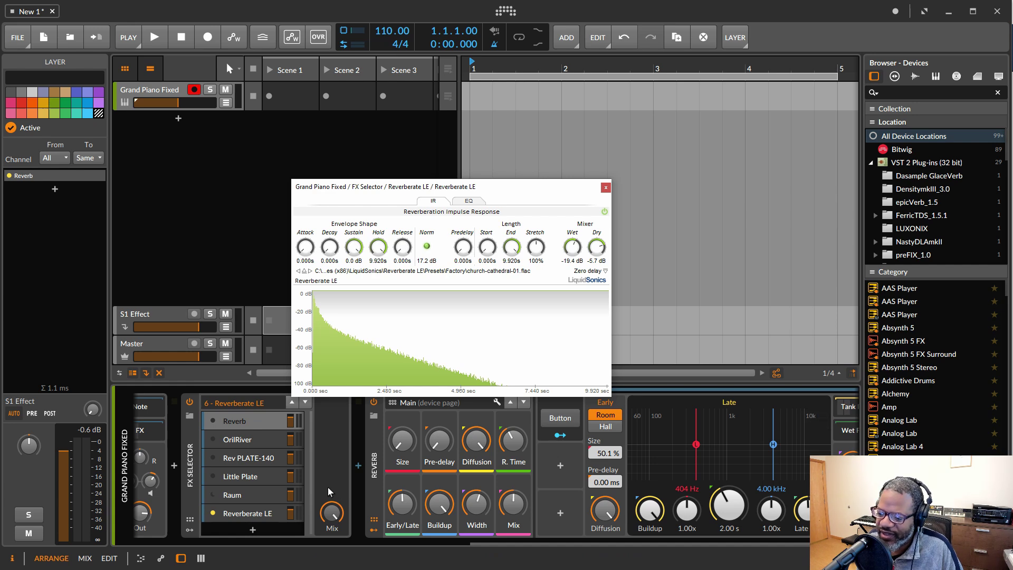
# In Bitwig Studio, add Convology XT as a new FX Selector layer and register it with its serial number, name and email address
pyautogui.click(253, 529)
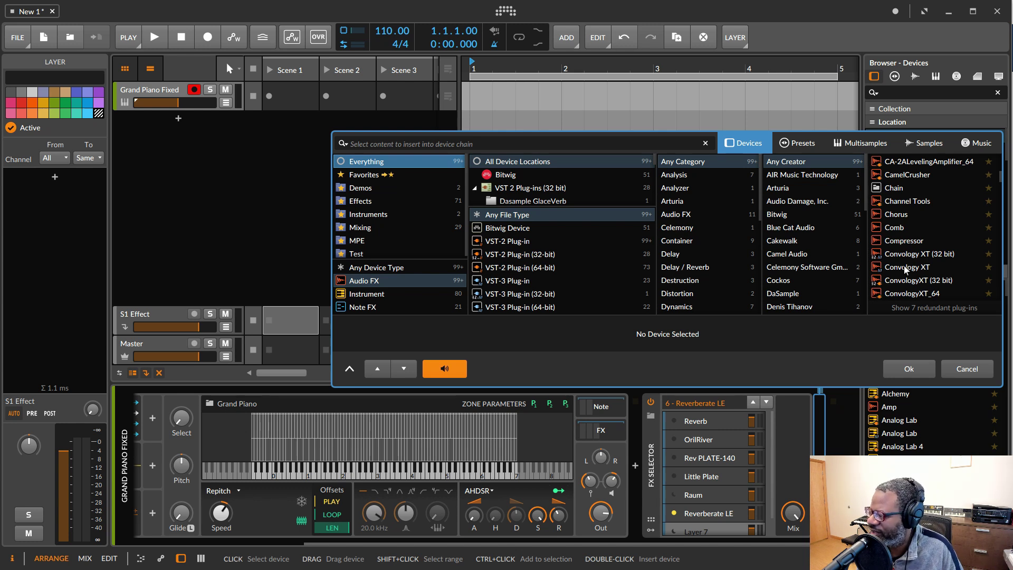
pyautogui.click(906, 266)
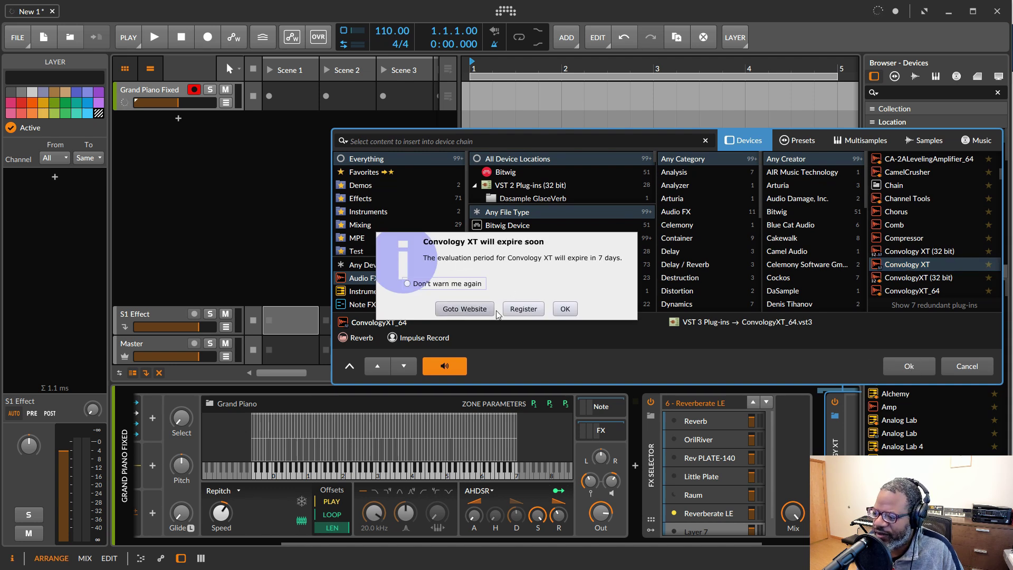
pyautogui.click(524, 309)
pyautogui.click(555, 327)
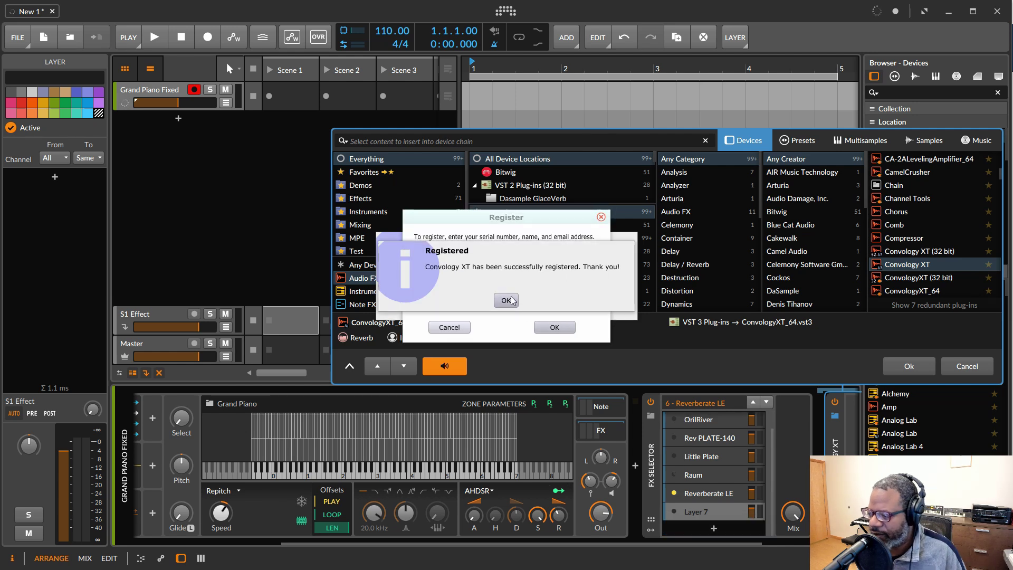
pyautogui.click(505, 300)
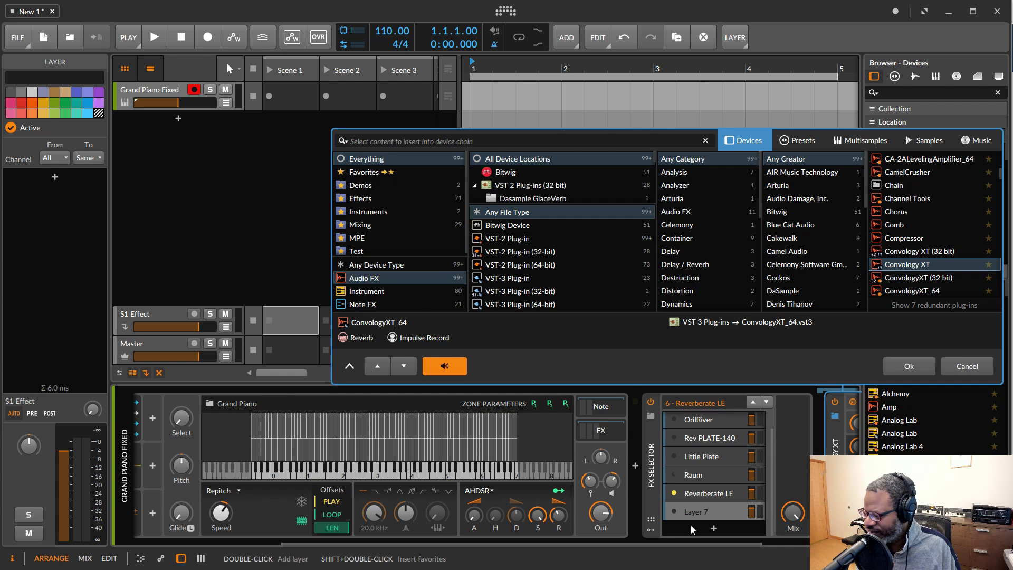
pyautogui.click(916, 265)
pyautogui.click(909, 367)
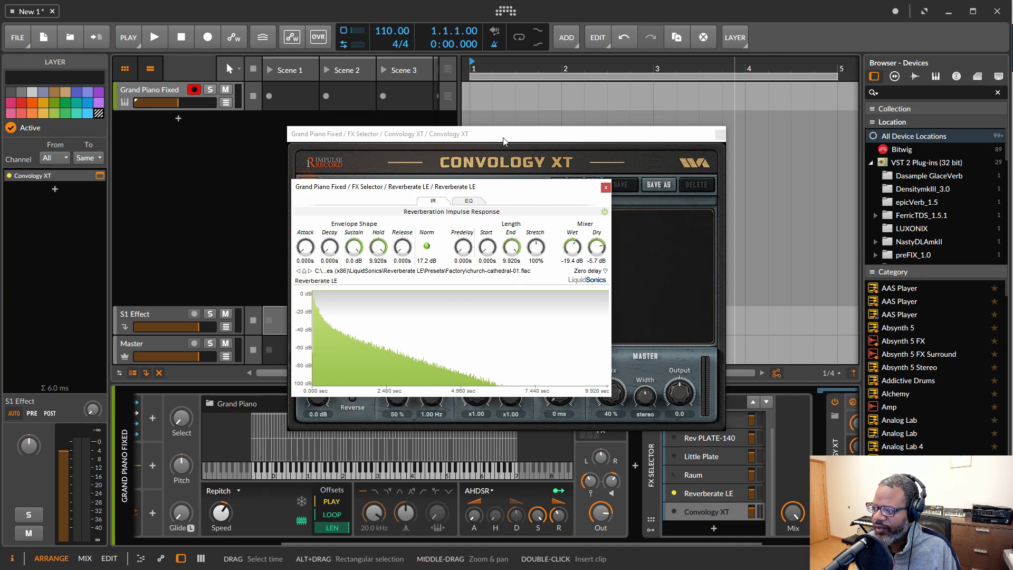
# Activate the Convology XT layer and audition 100 - Hard Room 1 and 1202 - Percus 3 from the 80s-90s DSP1 - Basic factory library
pyautogui.click(499, 166)
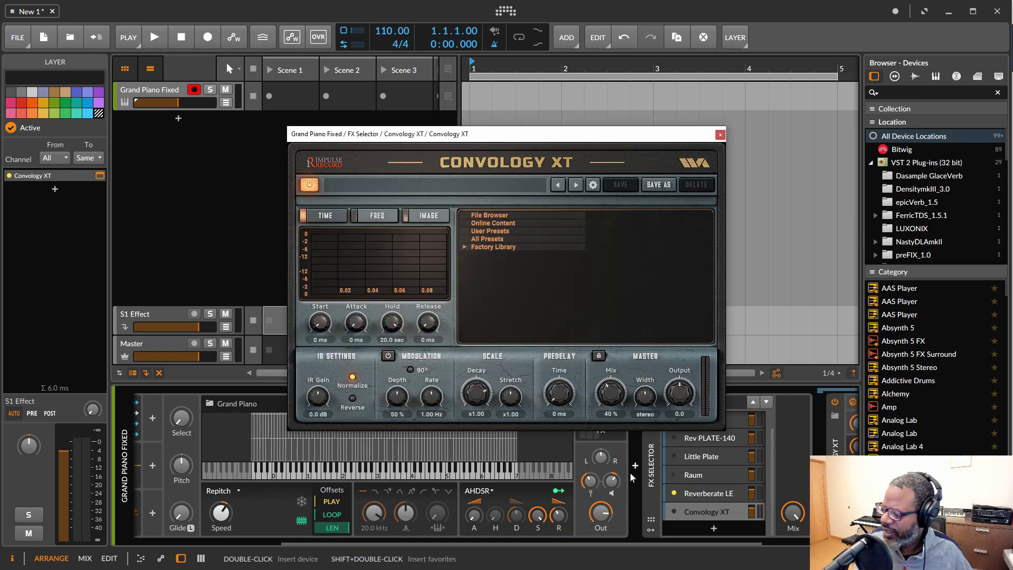
pyautogui.click(674, 512)
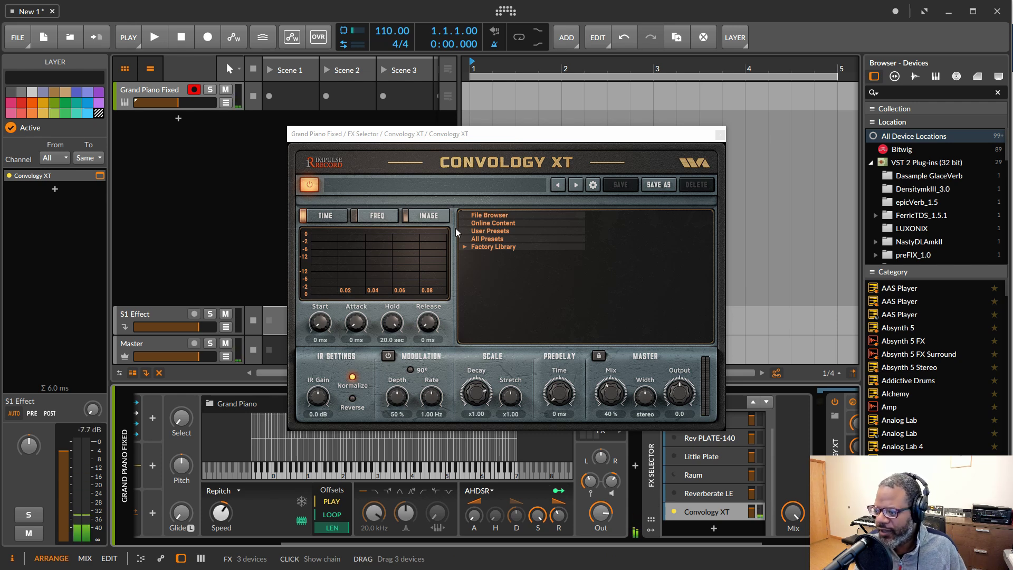
pyautogui.click(465, 246)
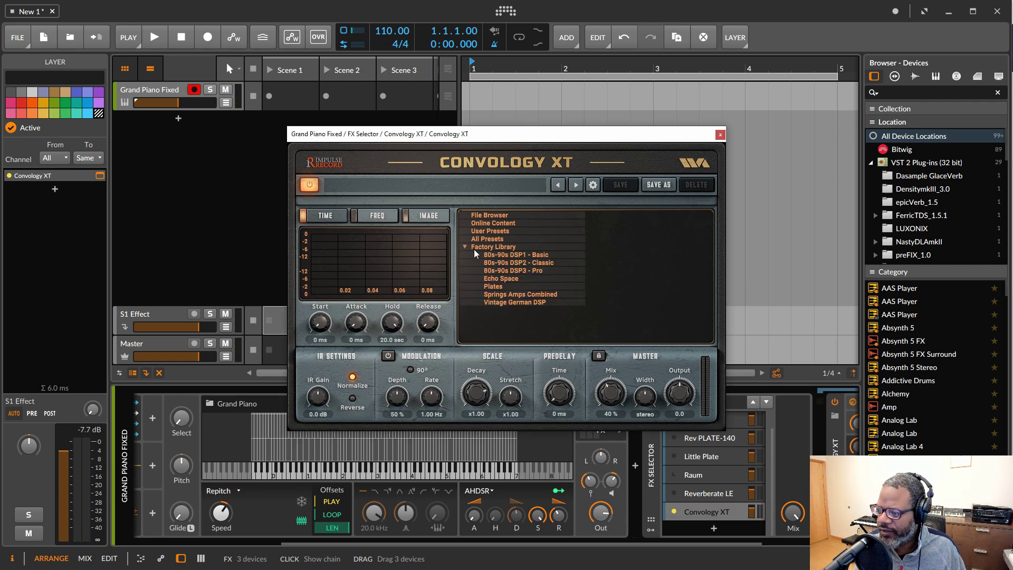
pyautogui.click(526, 254)
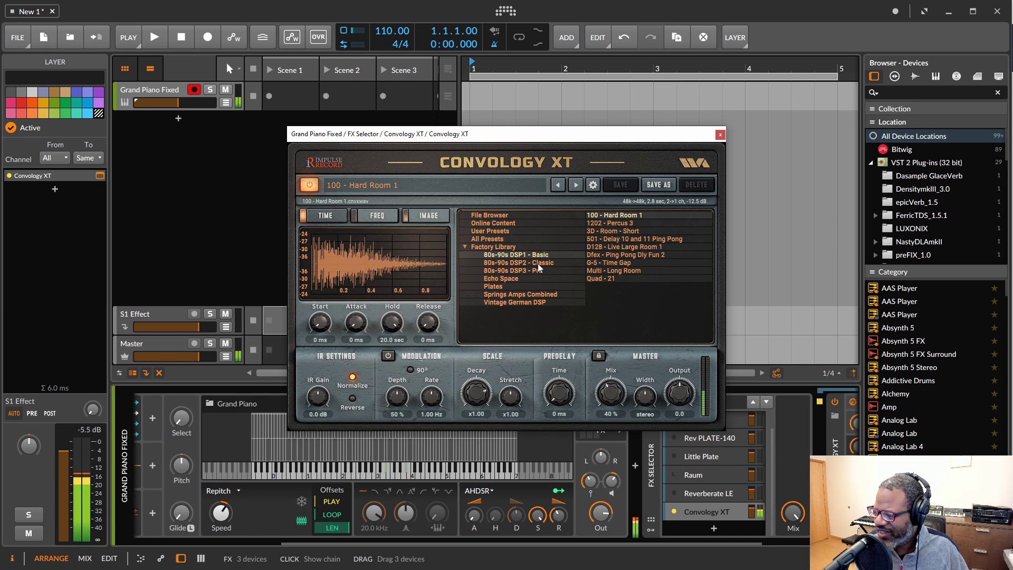
pyautogui.click(634, 223)
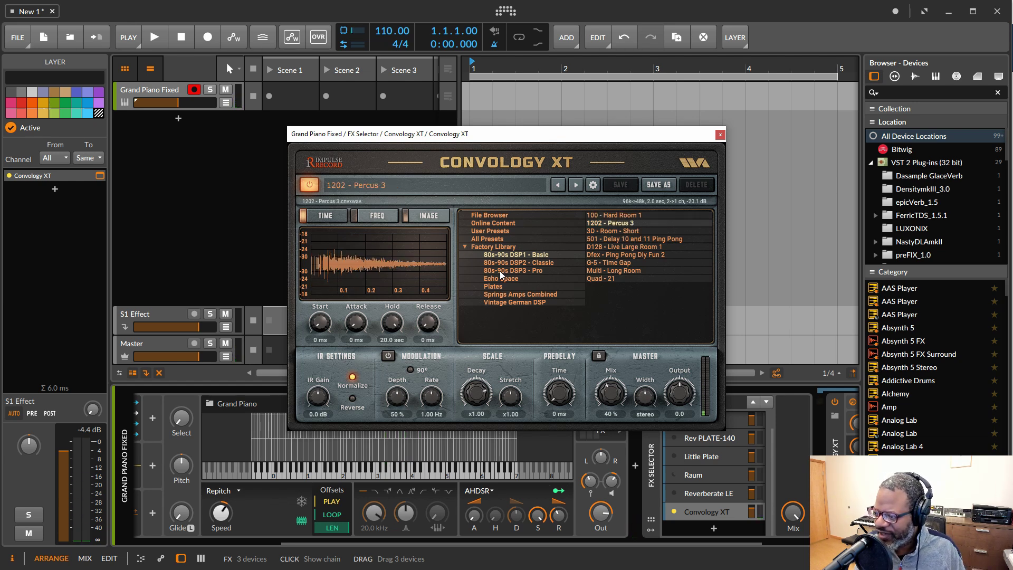
# Load the German 140 ST Unit 1 - Small Hall plate preset with Mix at 47%, and switch to the Reverberate LE layer for comparison
pyautogui.click(526, 285)
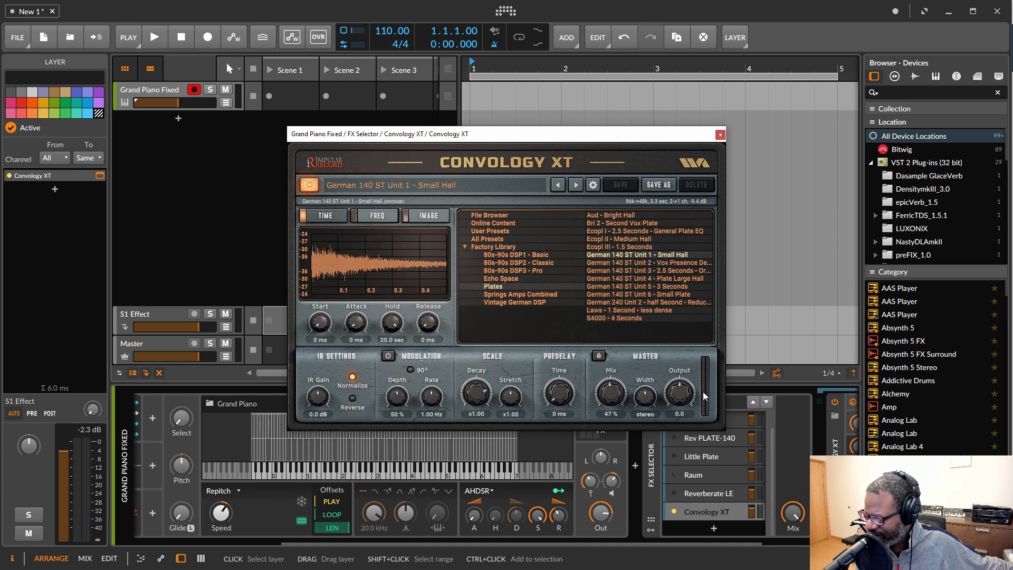
pyautogui.moveTo(574, 142); pyautogui.dragTo(561, 71)
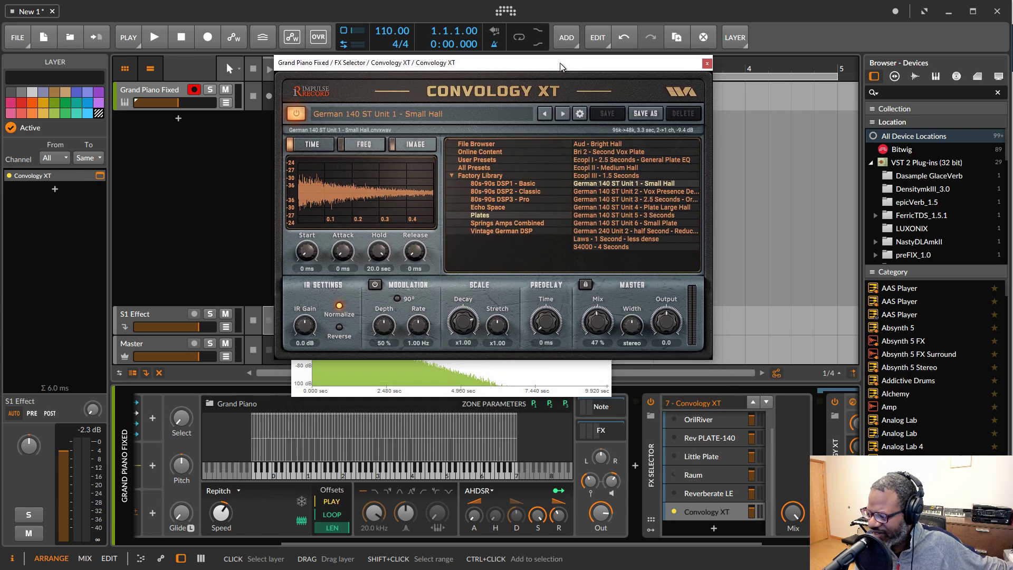
pyautogui.click(676, 494)
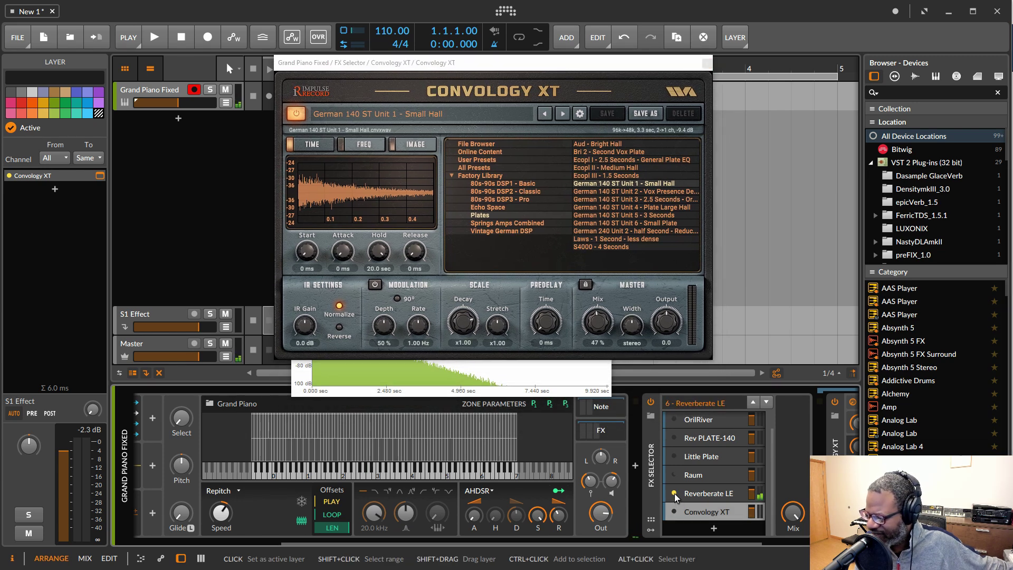
# Compare Aud - Bright Hall with 282 - Delay Slap Reverb 2 in the two Convology XT layers, ending on the second layer
pyautogui.click(675, 511)
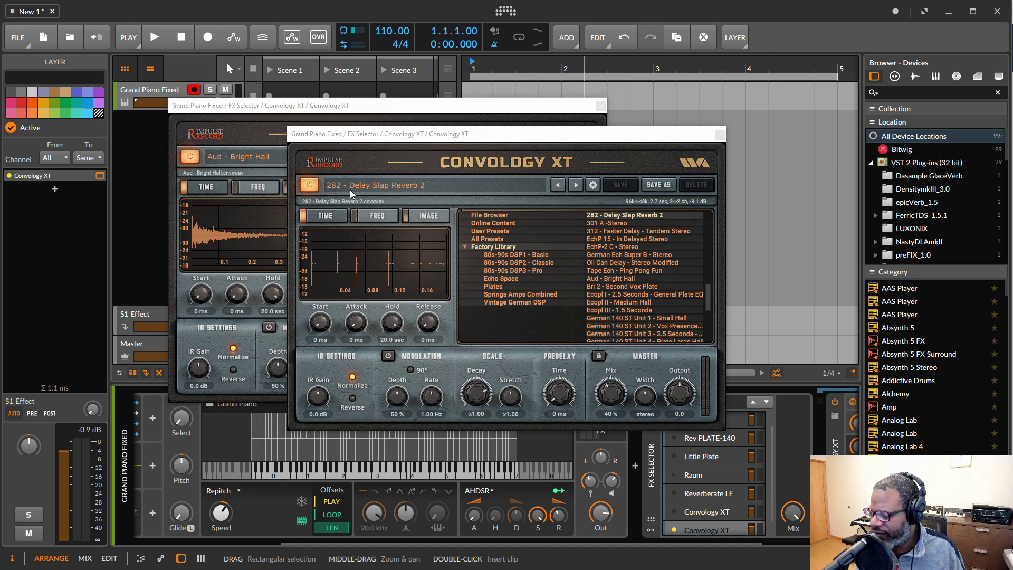
pyautogui.click(349, 106)
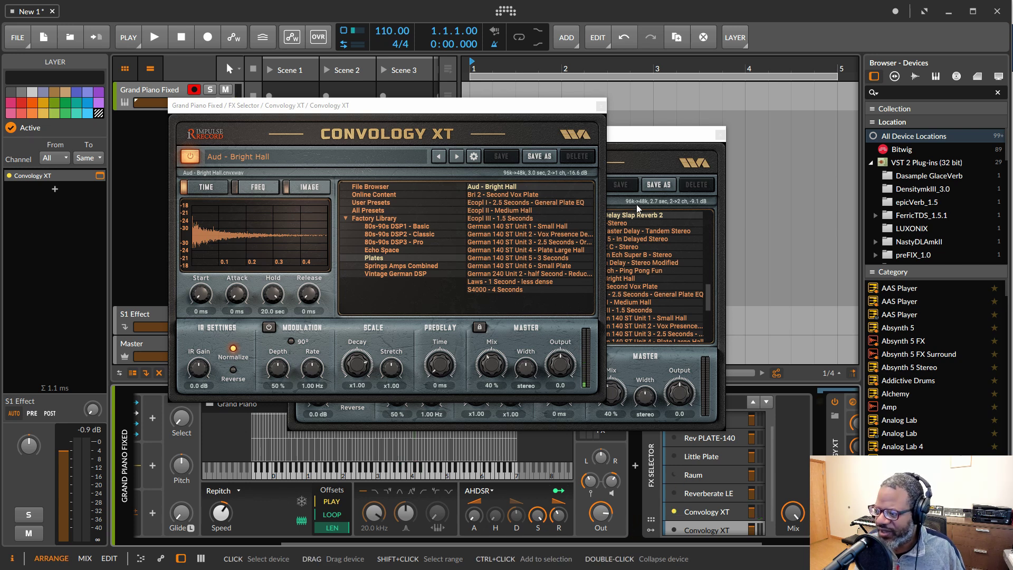
pyautogui.click(649, 138)
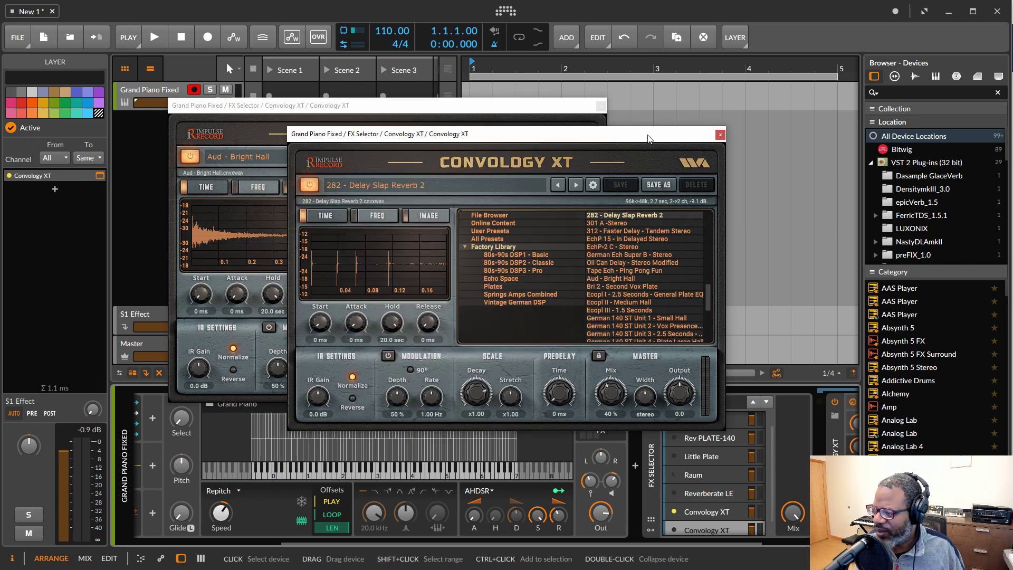
pyautogui.click(676, 527)
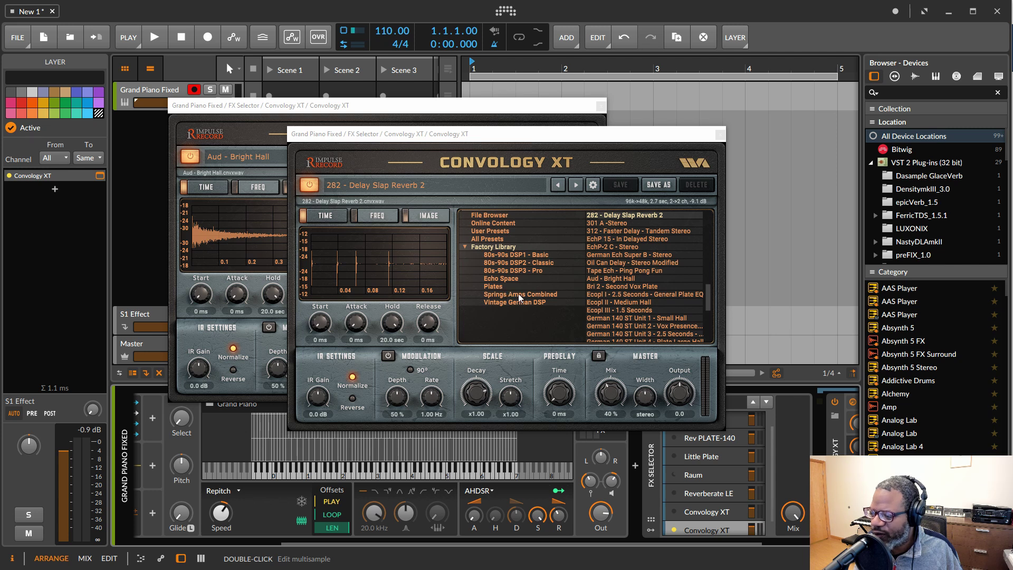
# In the second Convology XT, audition 3000 - Dense Room and 68 - Building from 80s-90s DSP3 - Pro, plus German 140 ST Unit 5 from Plates
pyautogui.click(526, 271)
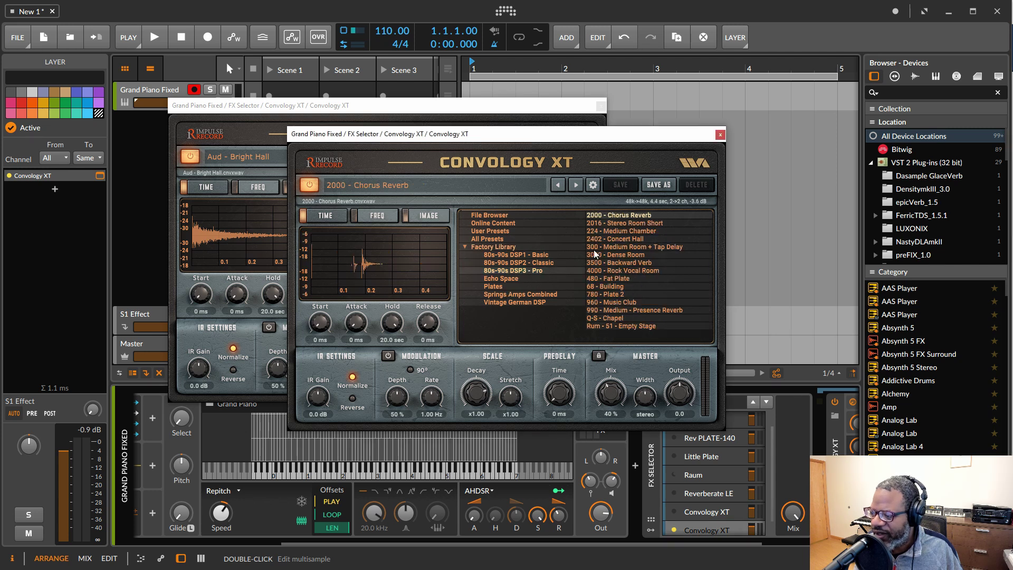
pyautogui.click(629, 255)
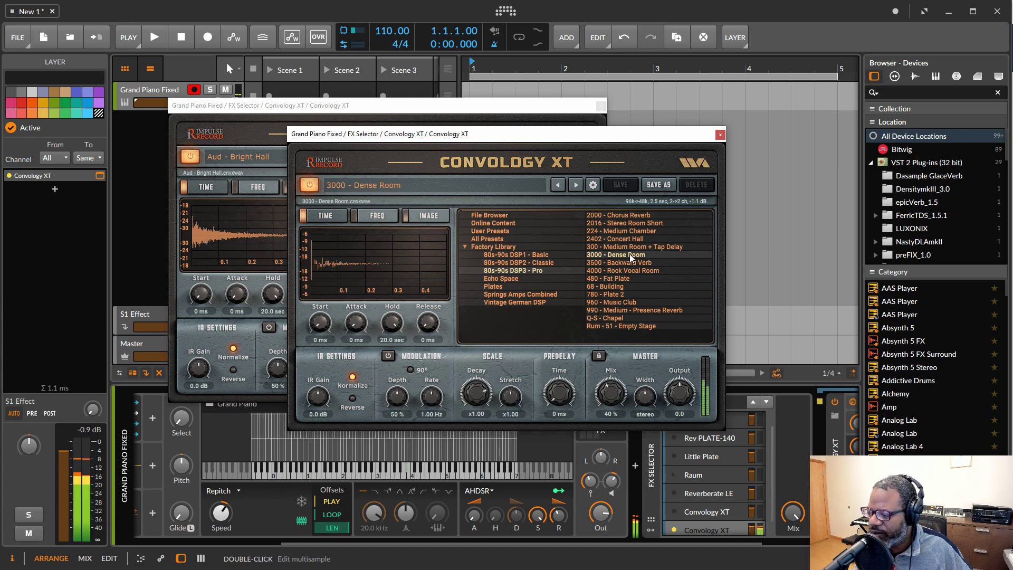
pyautogui.click(631, 286)
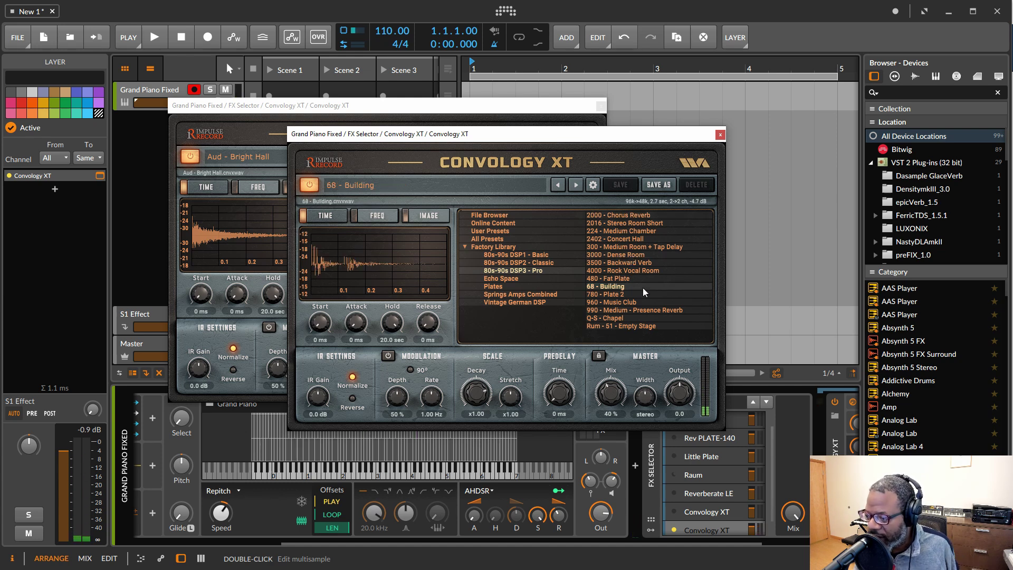
pyautogui.click(515, 288)
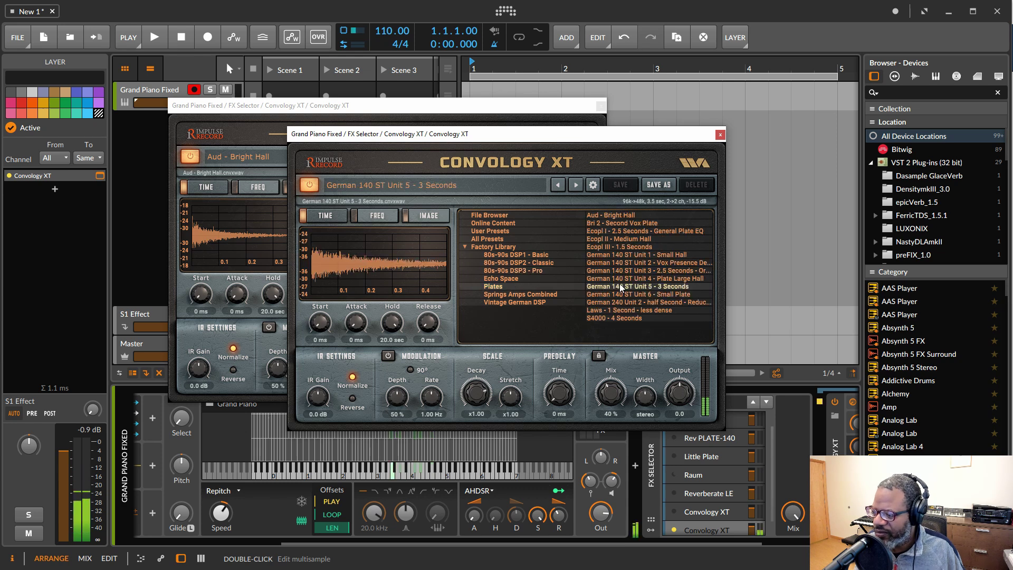
# Load Choir Room - XY Center.wav from Reverberate LE's Real Spaces presets into Convology XT, and the same file into Reverberate LE
pyautogui.click(490, 214)
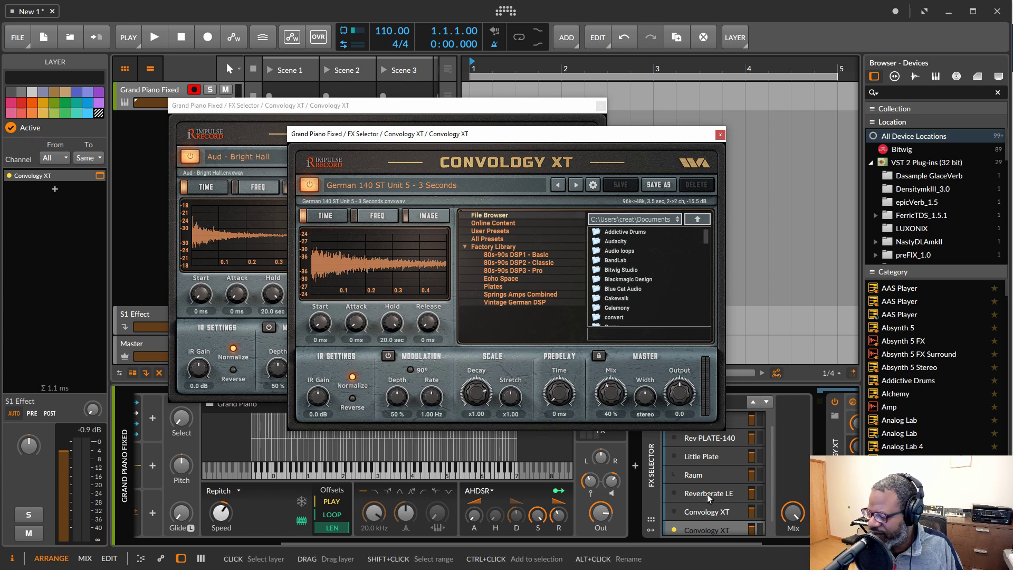
pyautogui.scroll(-6, 632, 287)
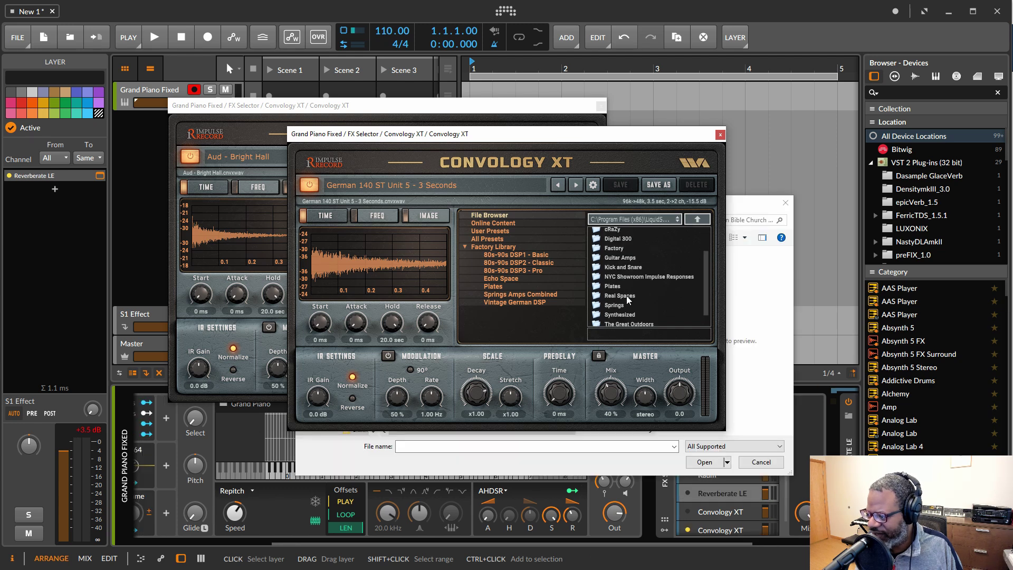
pyautogui.doubleClick(626, 295)
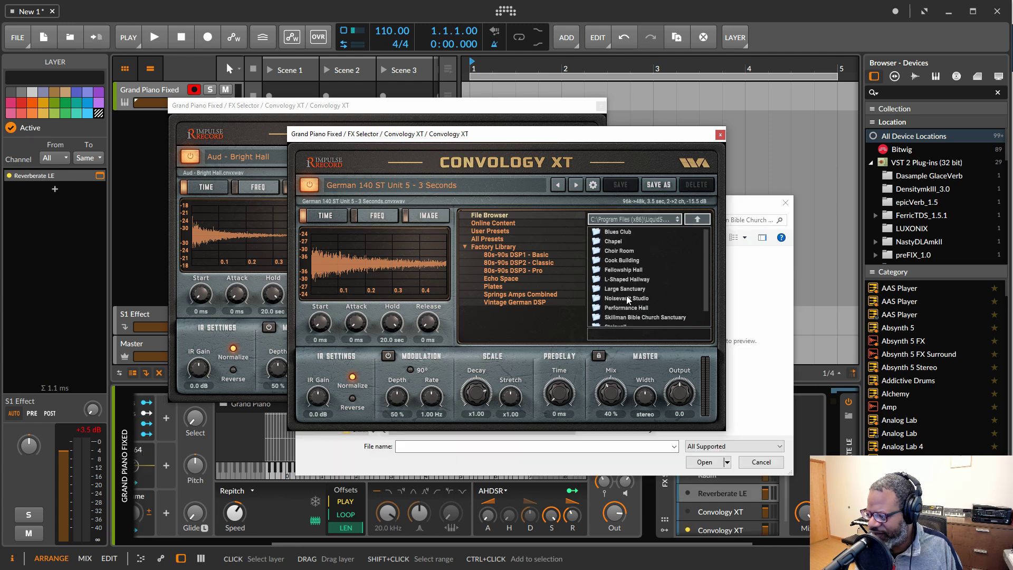
pyautogui.doubleClick(625, 250)
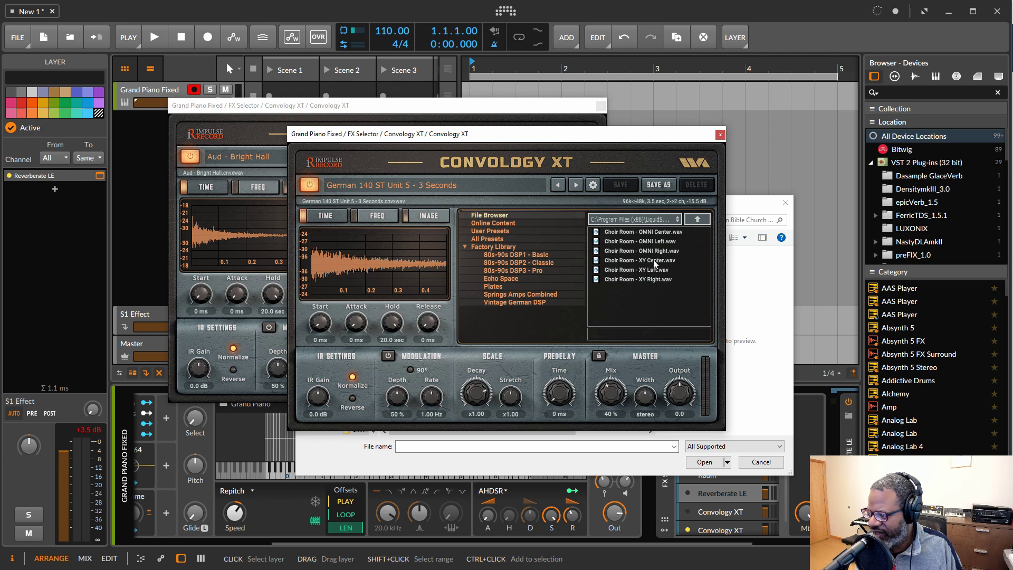
pyautogui.click(641, 260)
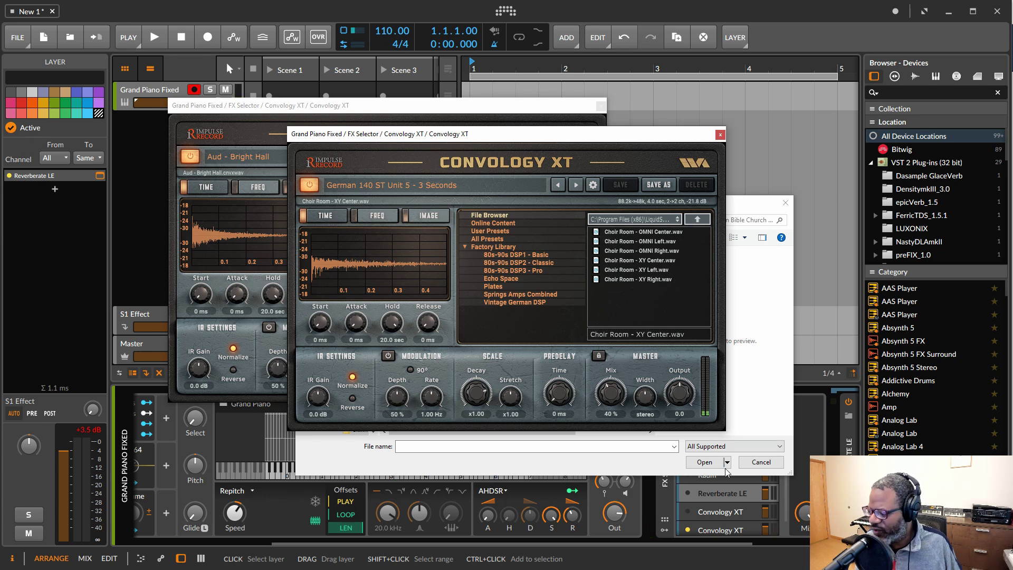
pyautogui.click(751, 211)
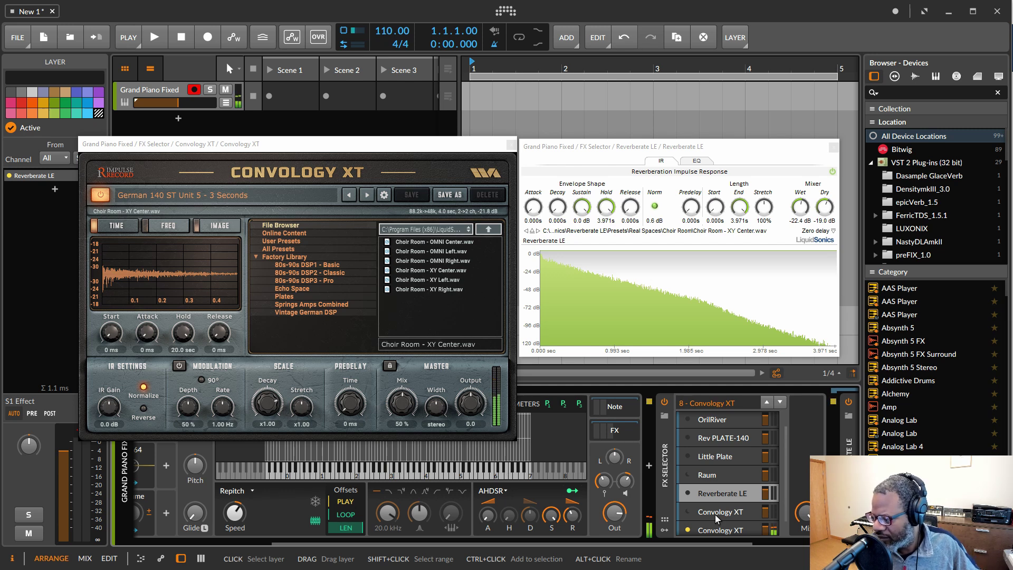
# Compare the Choir Room impulse by alternating the Reverberate LE and Convology XT layers, and check Reverberate LE's EQ page
pyautogui.click(688, 493)
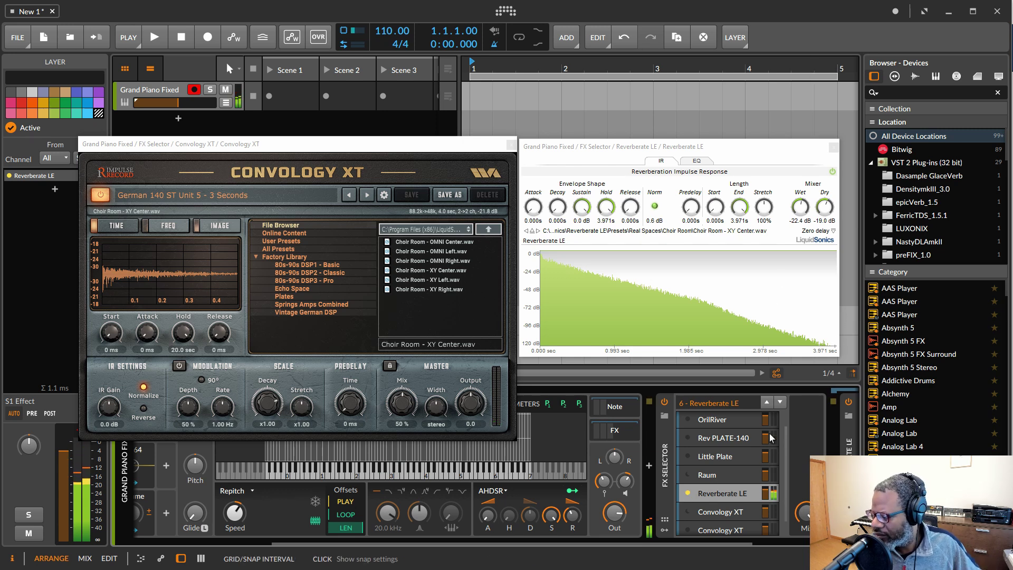
pyautogui.click(688, 530)
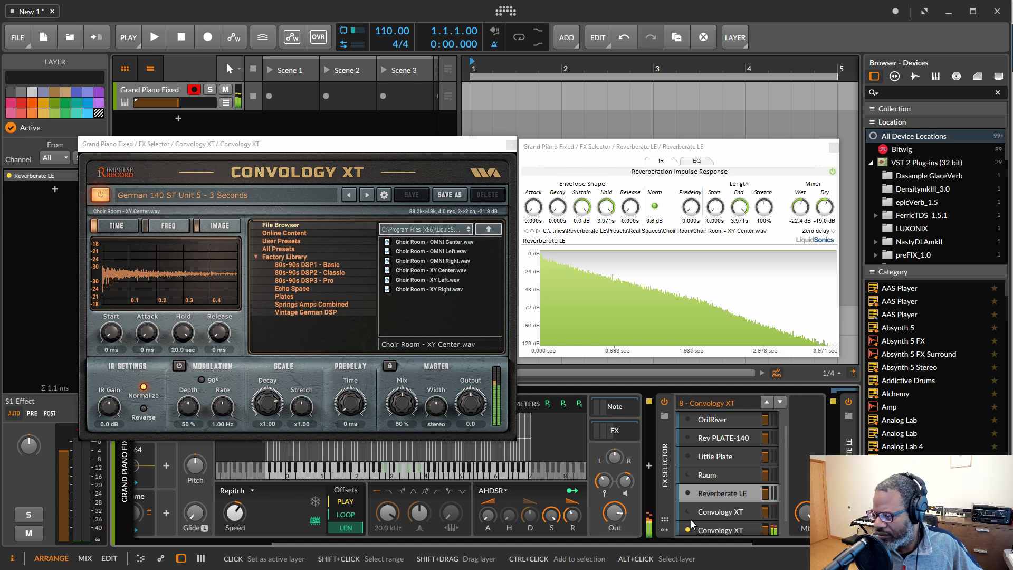
pyautogui.click(698, 161)
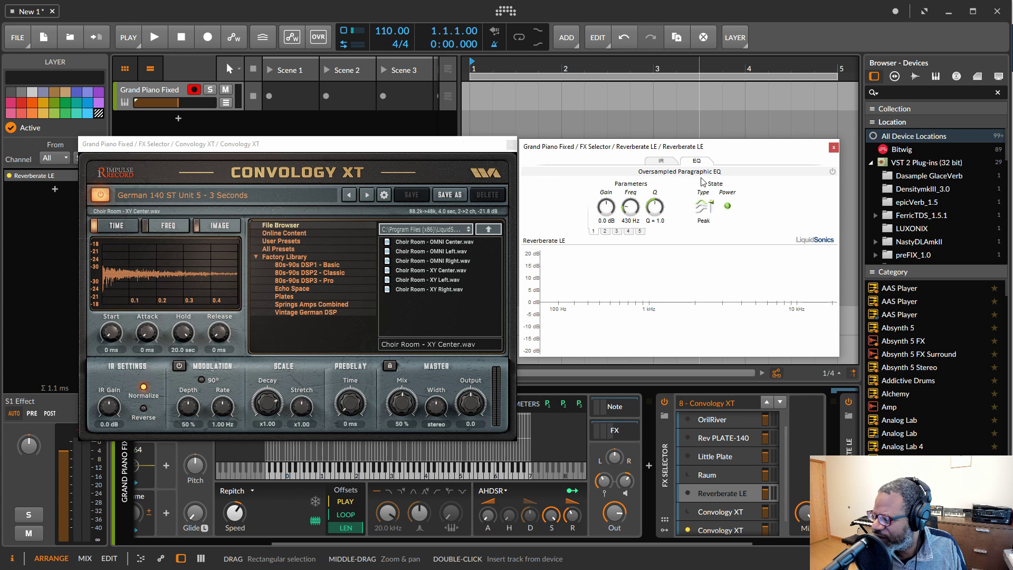
pyautogui.click(661, 162)
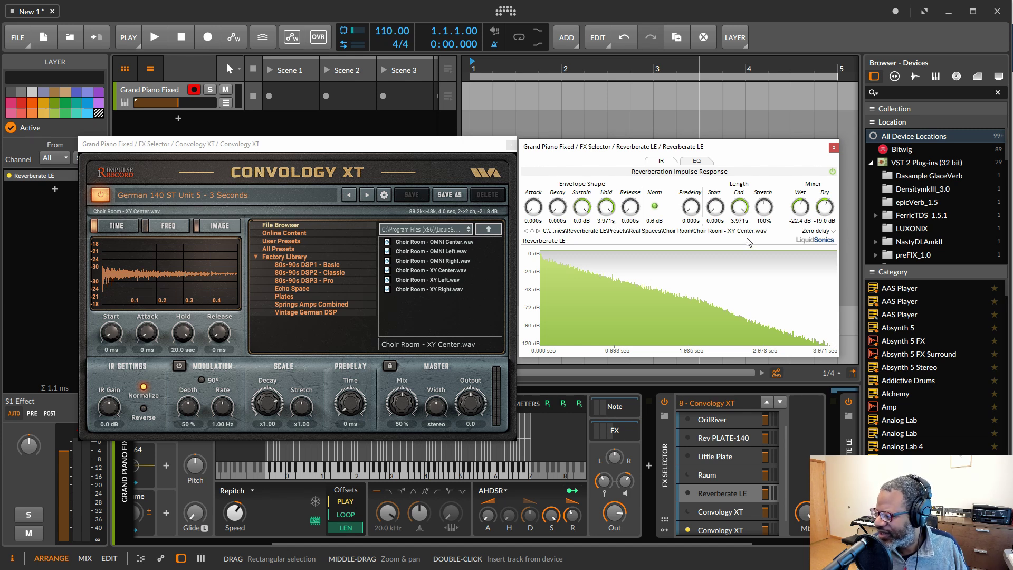
pyautogui.click(687, 493)
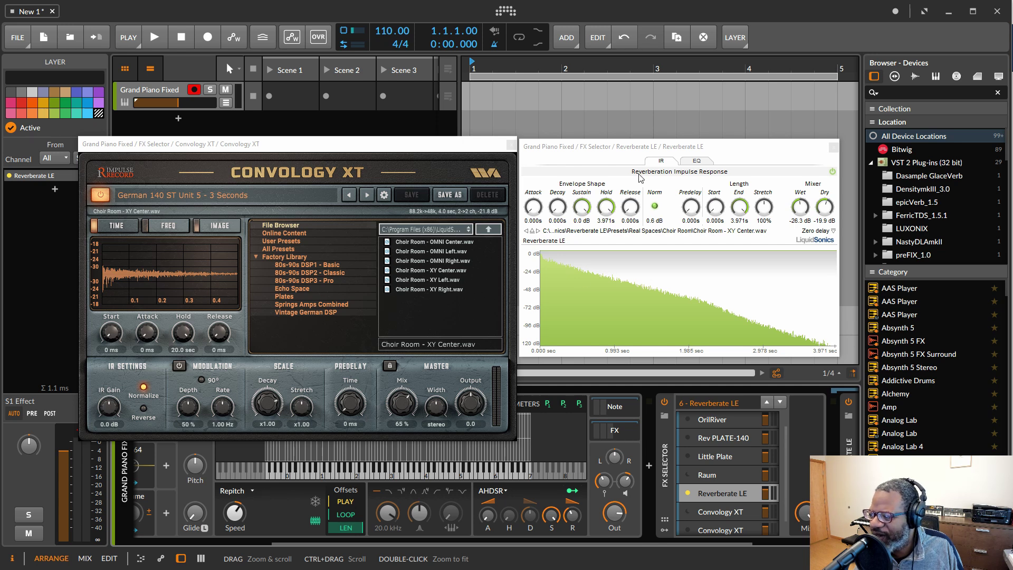
# View Reverberate LE's impulse files in the Choir Room folder and cancel without loading one
pyautogui.moveTo(598, 152); pyautogui.dragTo(604, 156)
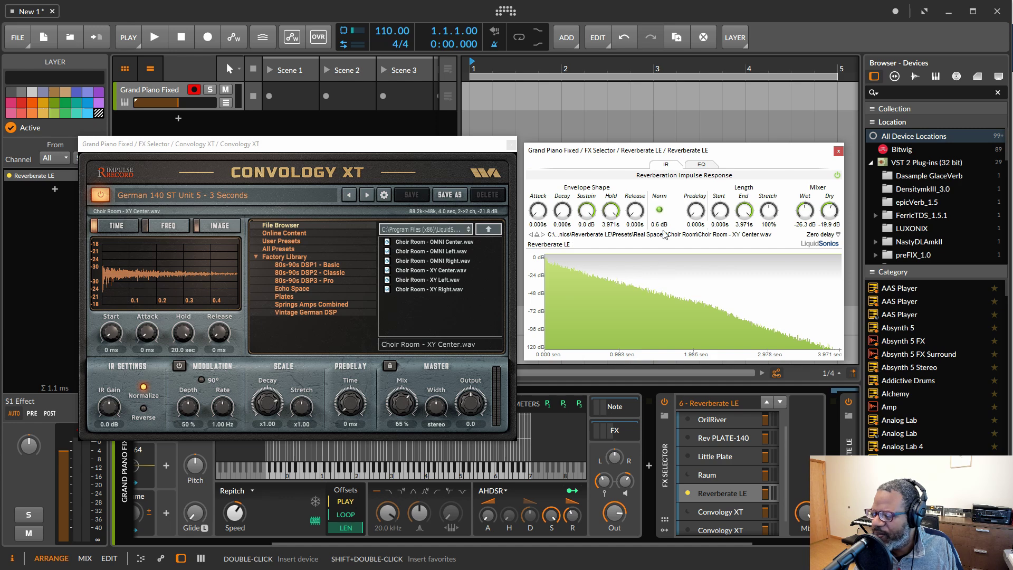
pyautogui.click(537, 235)
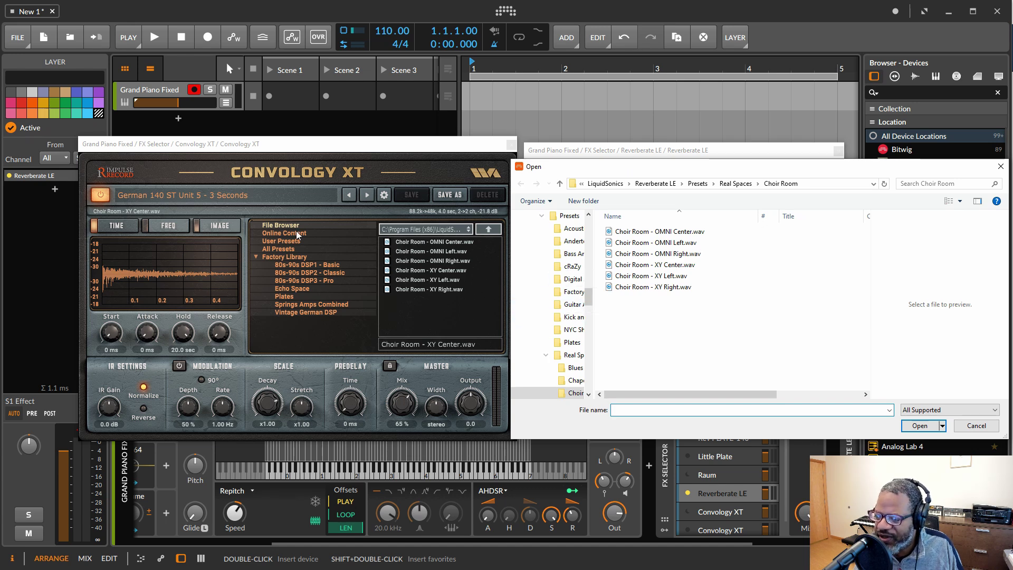
pyautogui.click(611, 151)
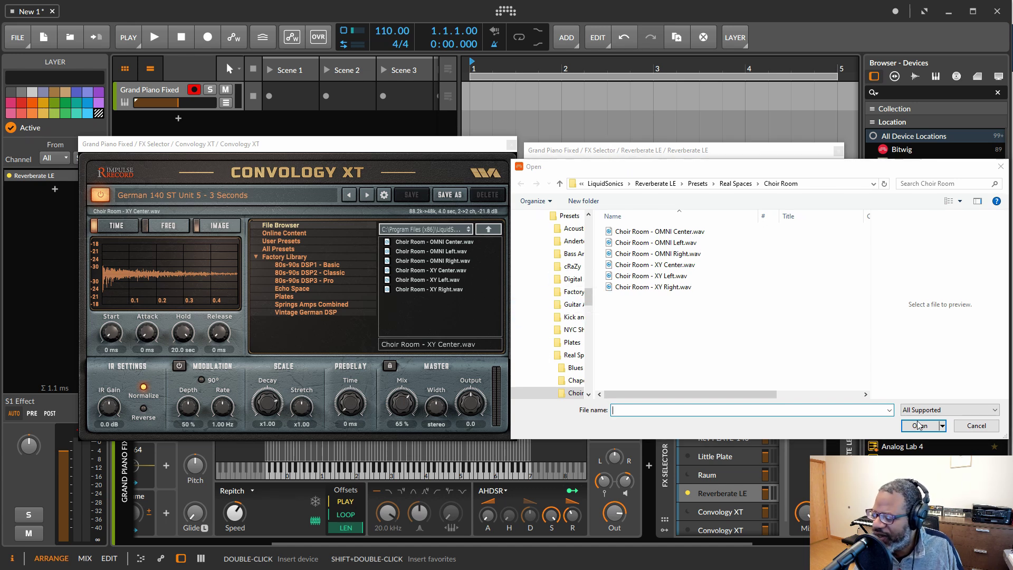
pyautogui.click(976, 425)
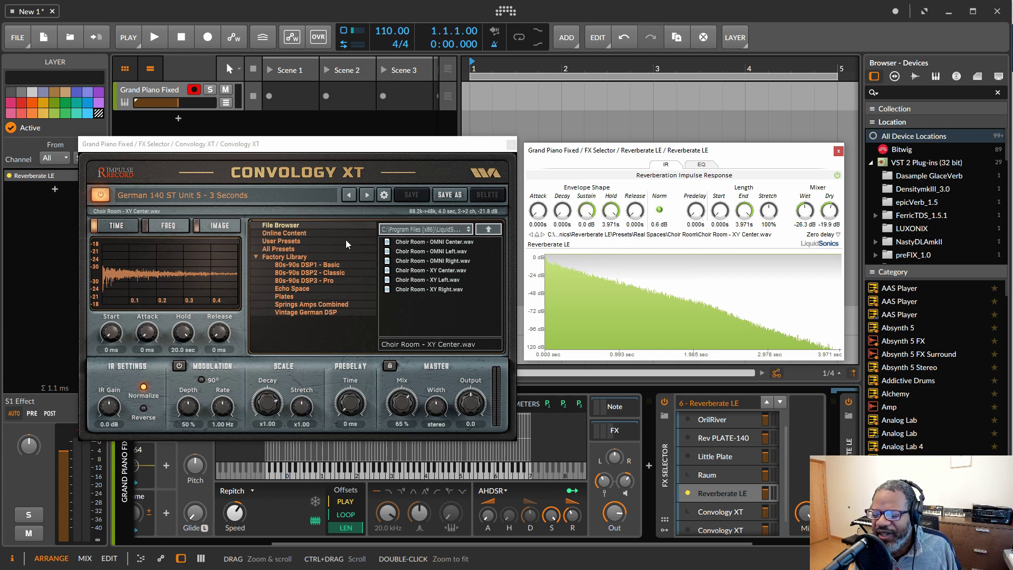
# View the hardware images in Convology XT for 960 - Music Club and 780 - Plate 2 from 80s-90s DSP3 - Pro
pyautogui.click(337, 280)
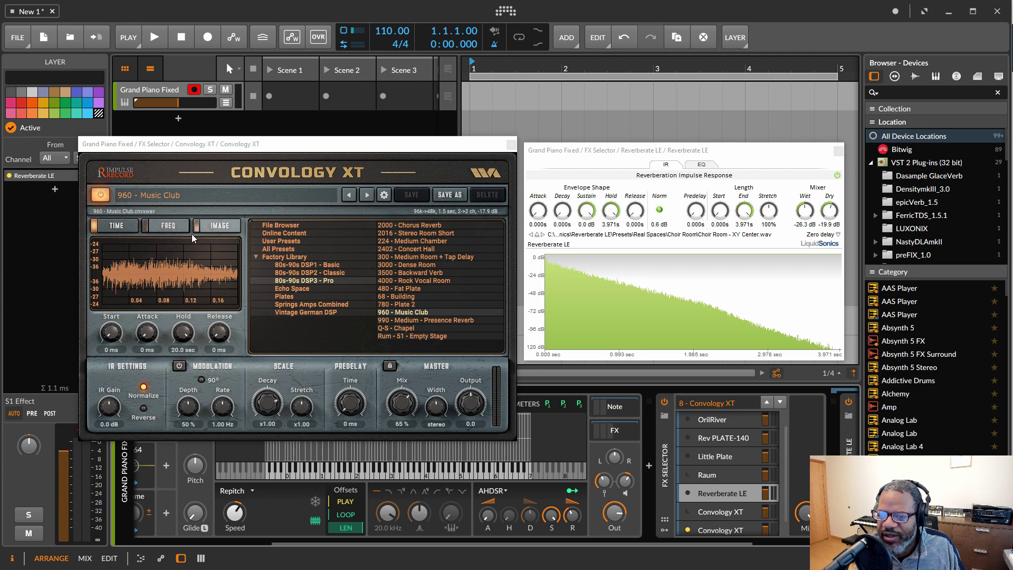
pyautogui.click(220, 226)
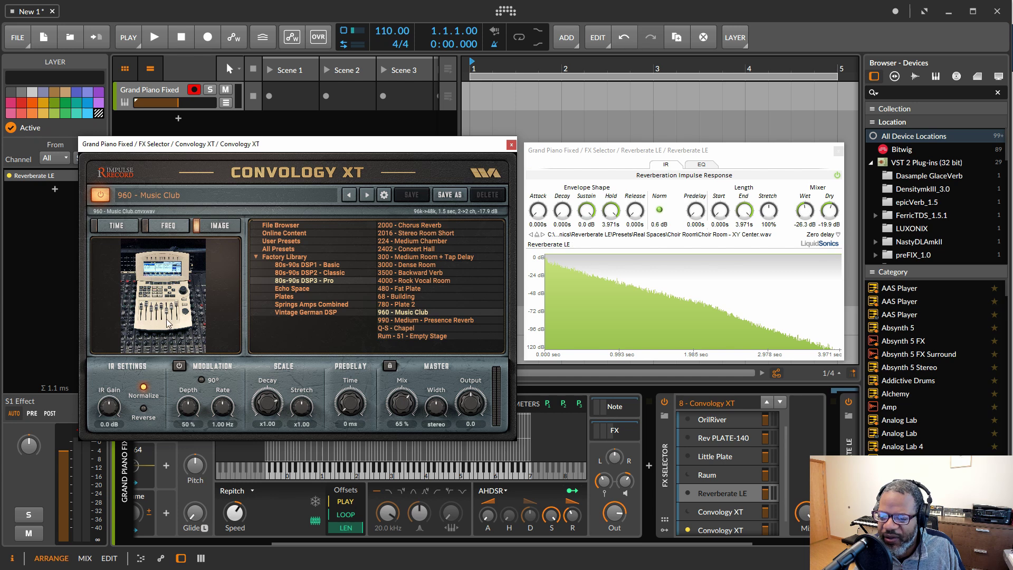
pyautogui.click(402, 305)
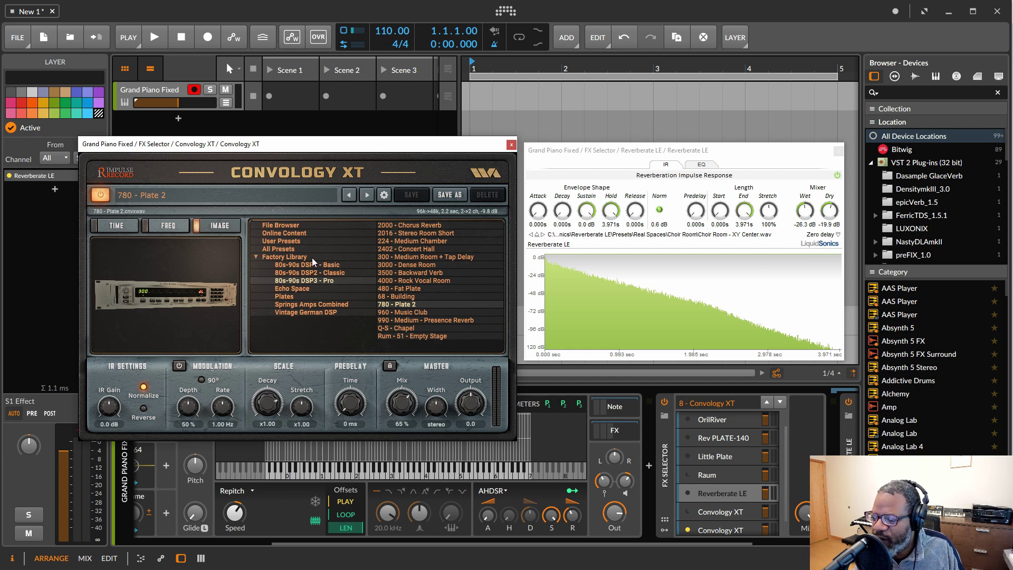
# Browse the Echo Space presets and their hardware images from 201 Head 2 - In Delayed Stereo through EchP 15 - In Delayed Stereo
pyautogui.click(303, 289)
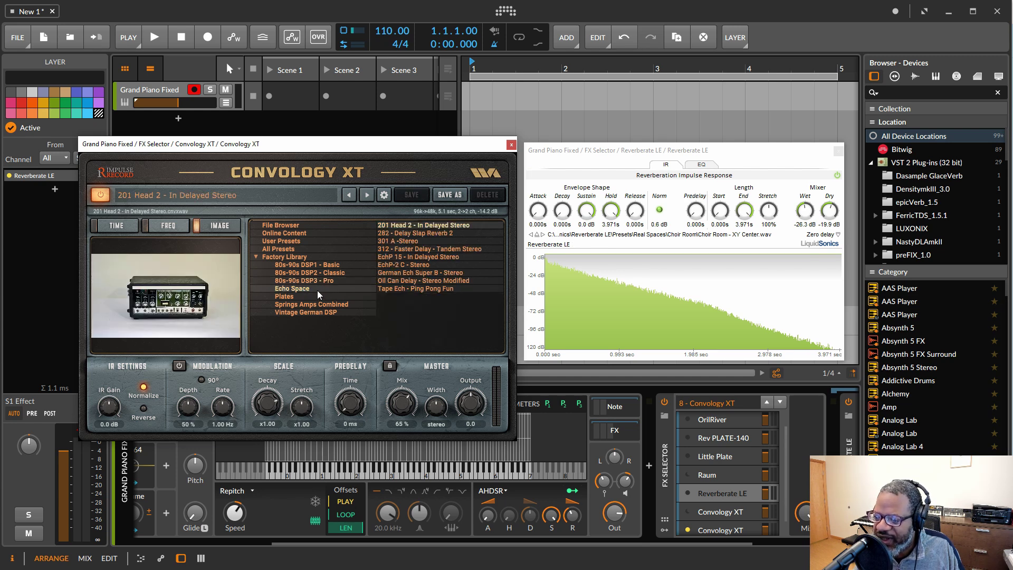
pyautogui.click(415, 233)
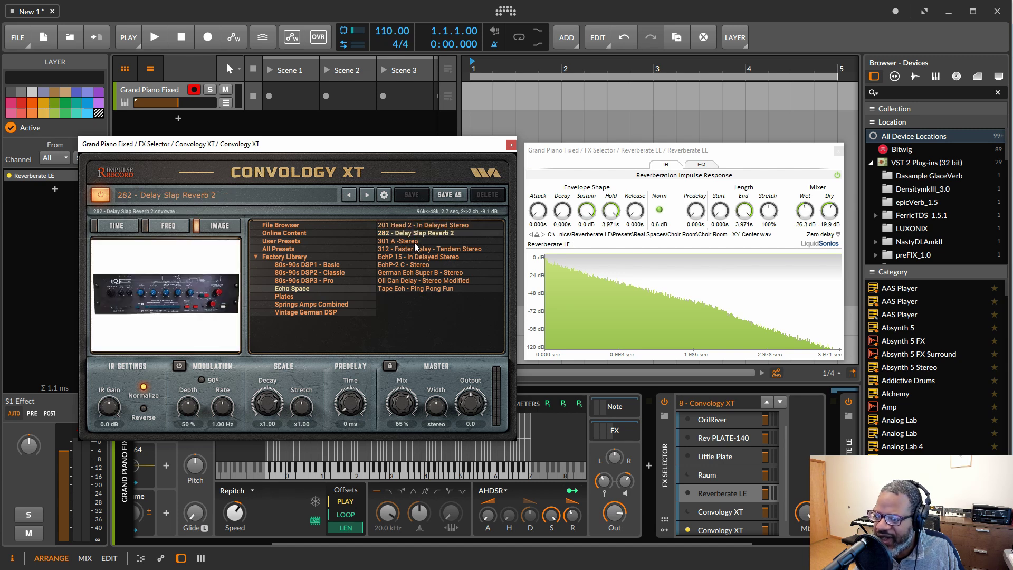
pyautogui.click(415, 242)
pyautogui.click(419, 249)
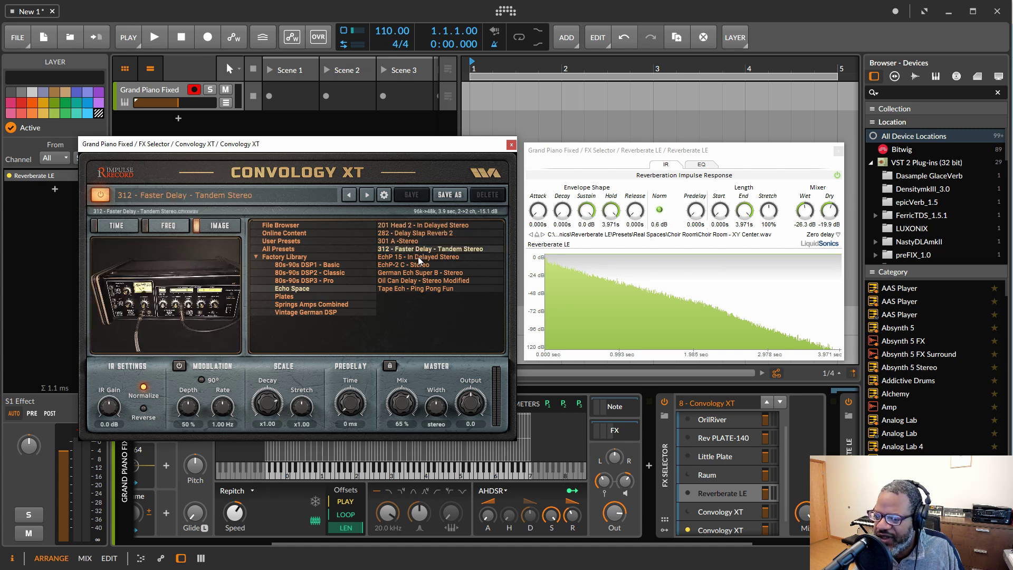
pyautogui.click(418, 257)
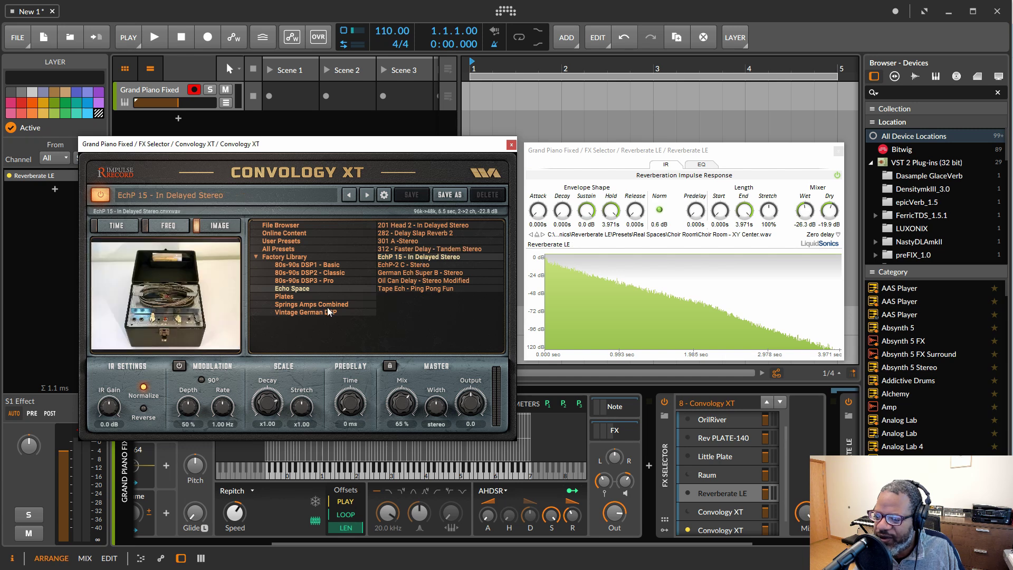
# Browse Plates, Springs Amps Combined and Vintage German DSP, viewing the images for German 246 - Unit 2 and German 248 Delayed Reverb 1 Second
pyautogui.click(315, 297)
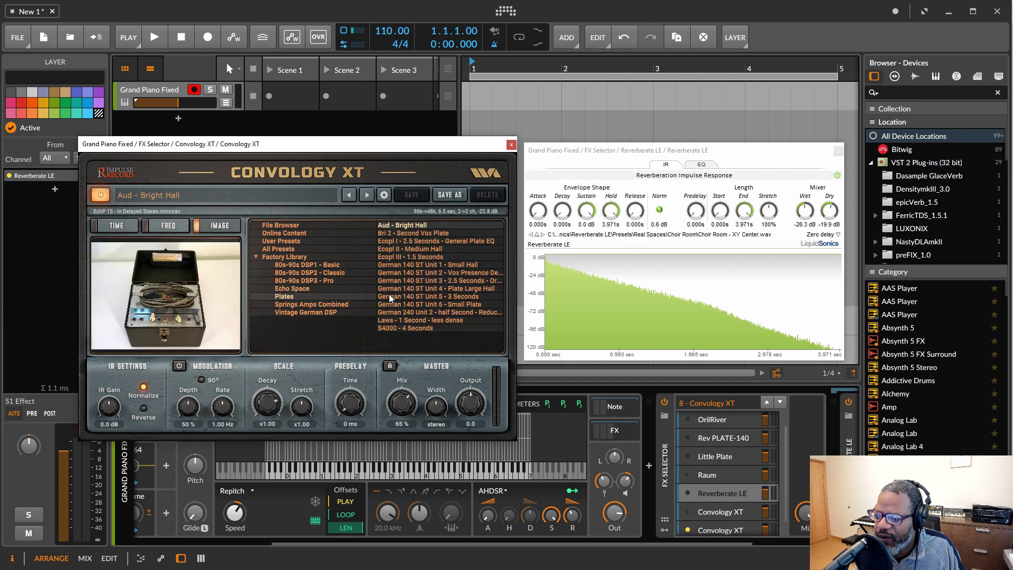
pyautogui.click(320, 306)
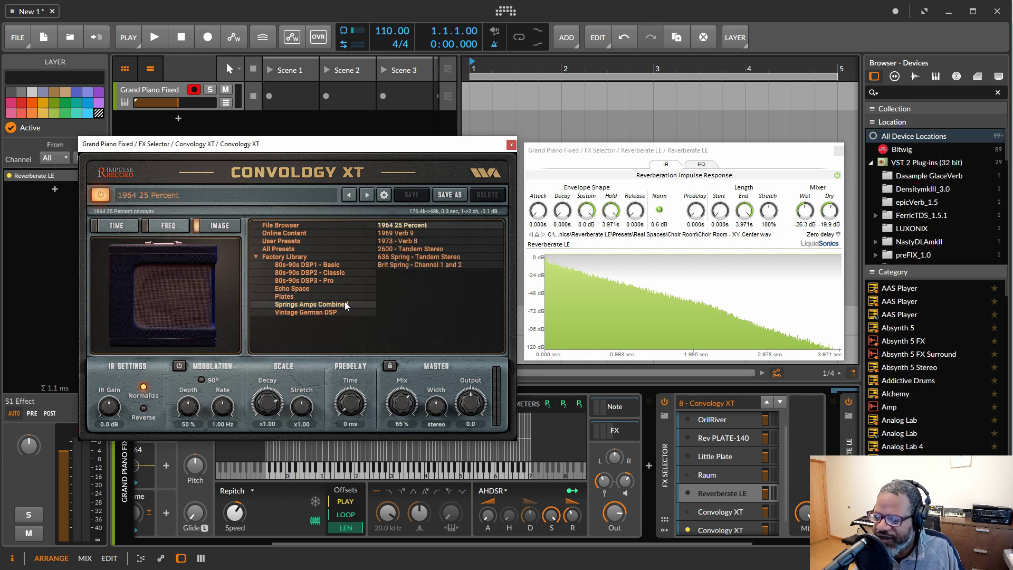
pyautogui.click(315, 315)
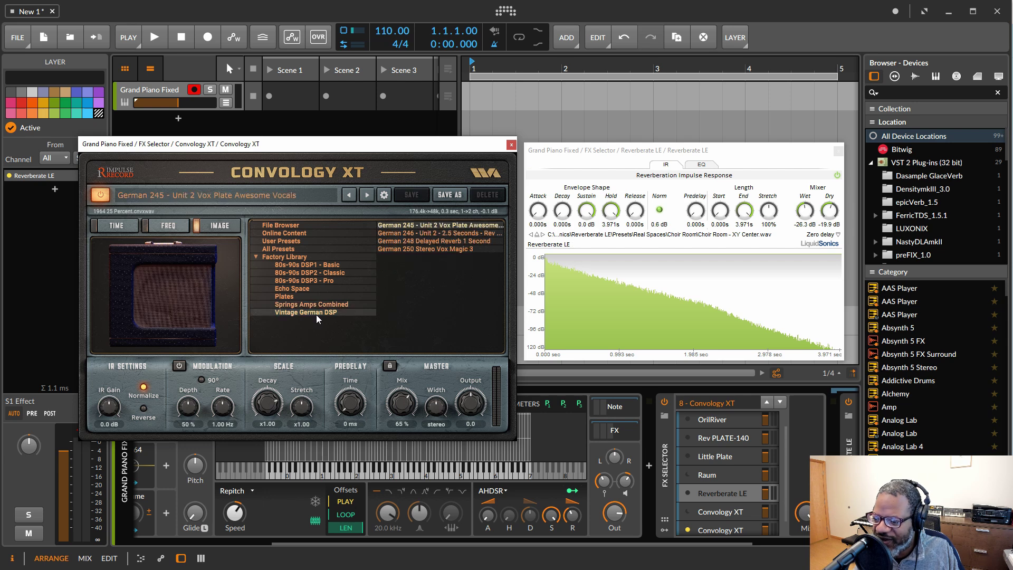
pyautogui.click(427, 234)
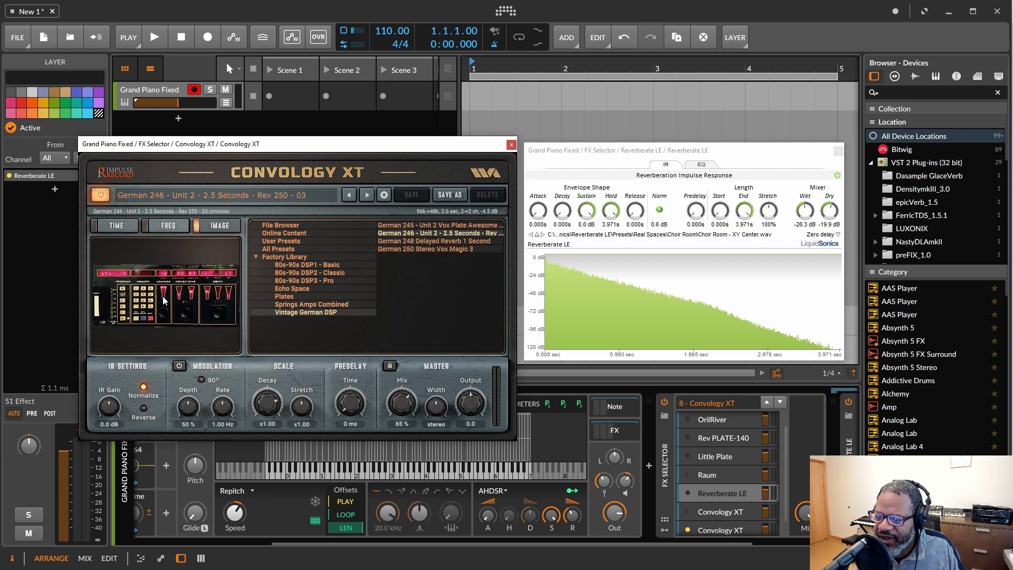
pyautogui.click(426, 241)
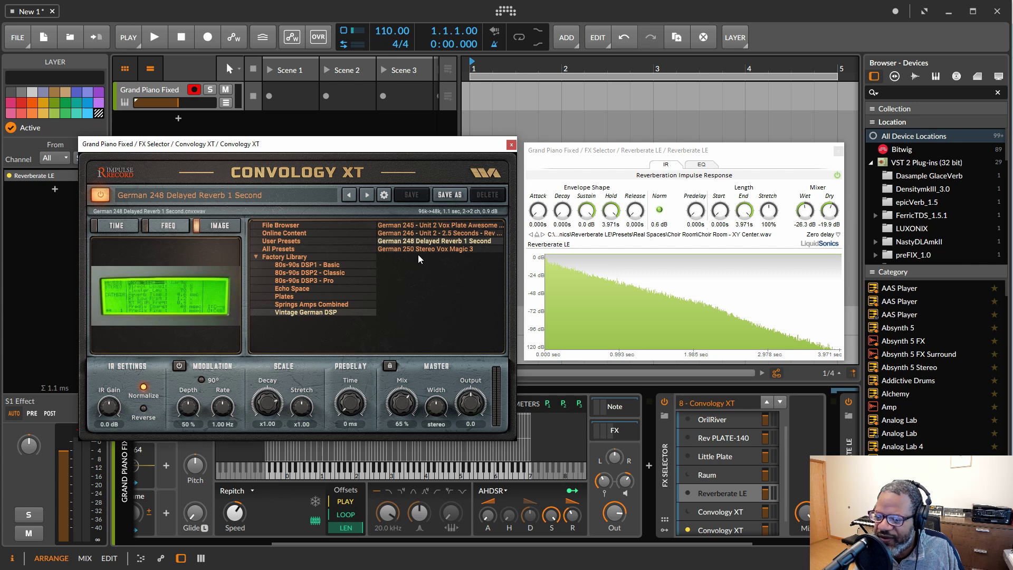
# View the German 250 Stereo Vox Magic 3 hardware image and load Traffic 1.wav from the Strange! folder as the impulse
pyautogui.click(425, 249)
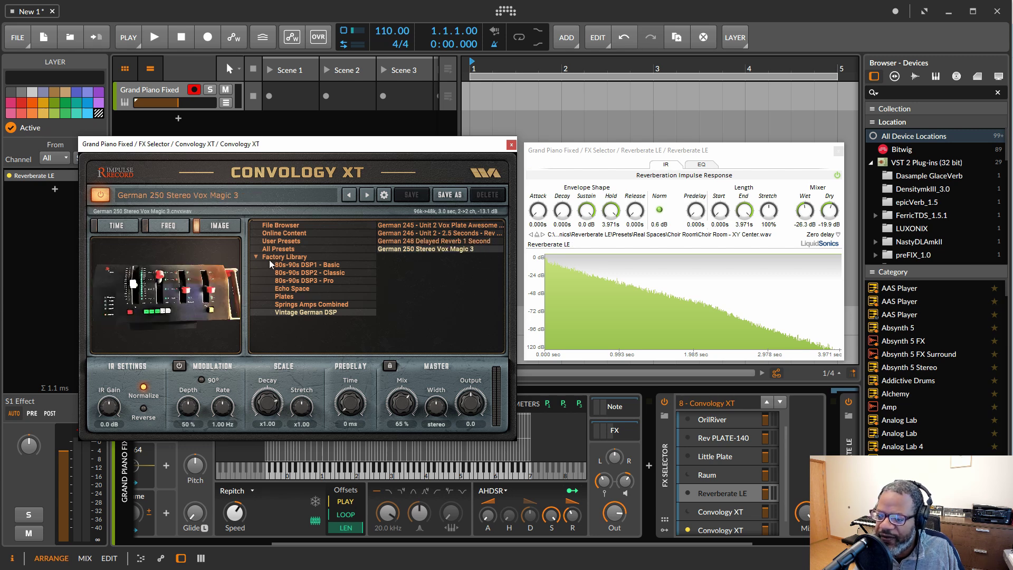
pyautogui.click(280, 225)
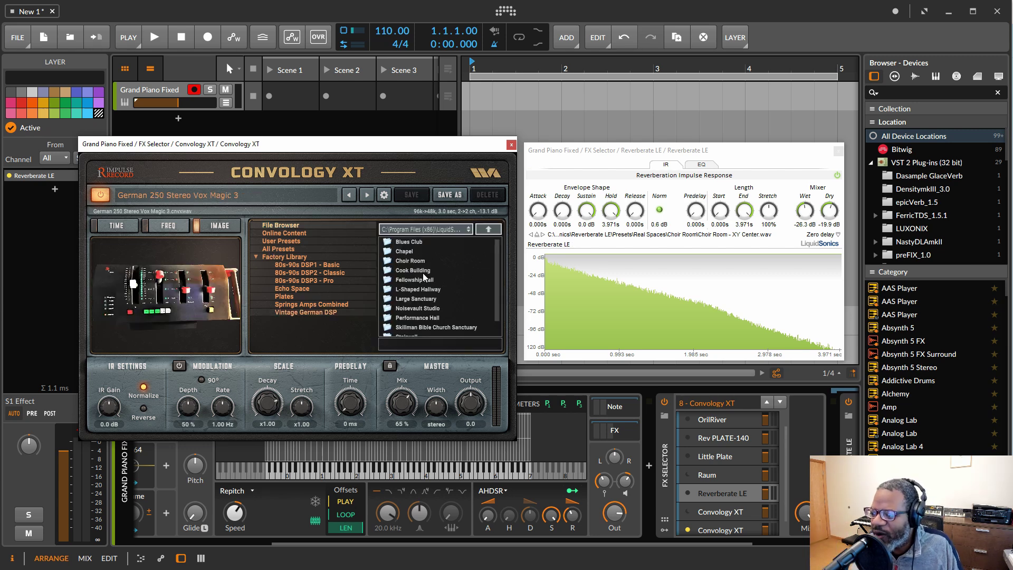
pyautogui.scroll(-1, 442, 281)
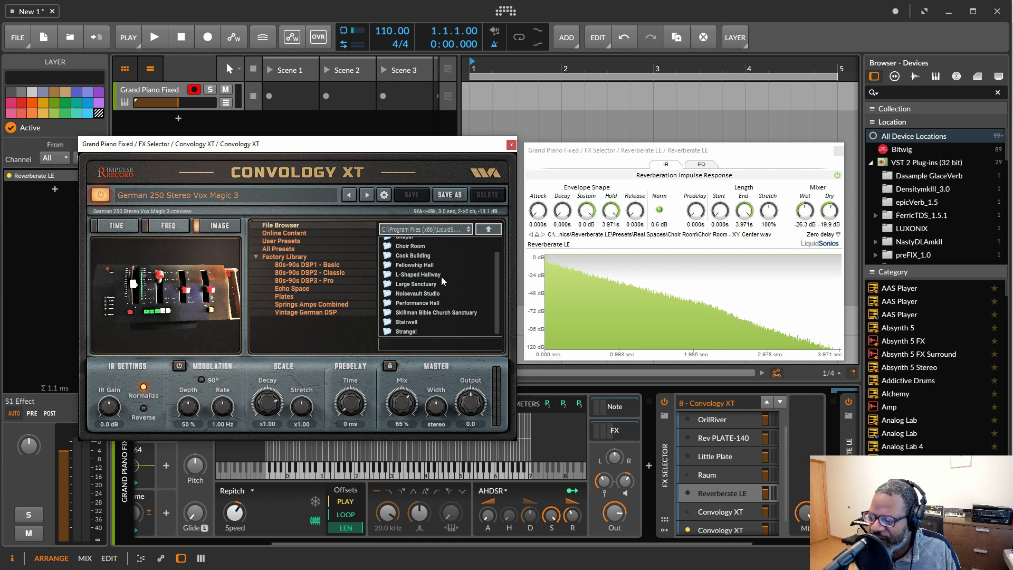
pyautogui.doubleClick(406, 332)
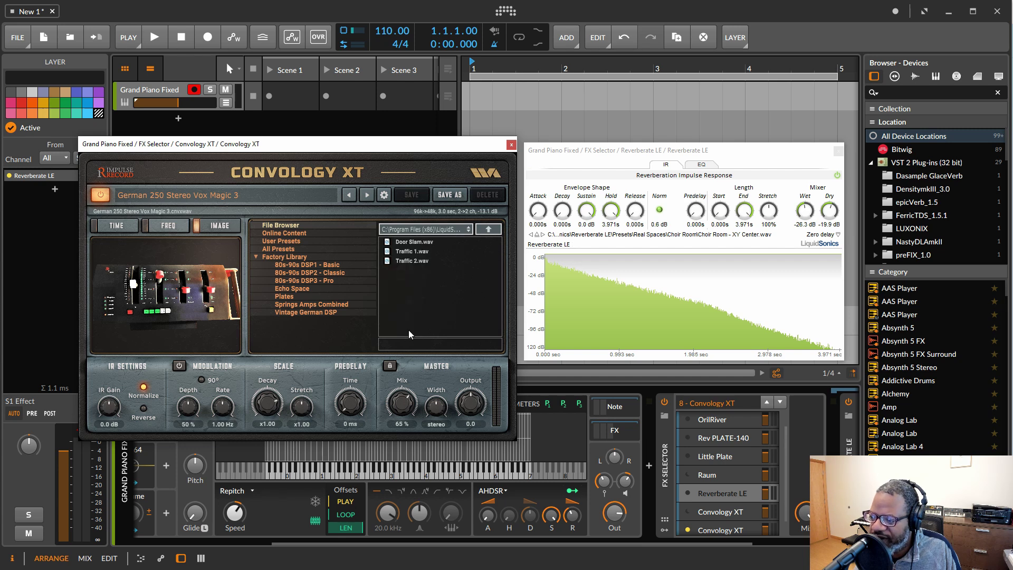
pyautogui.click(414, 251)
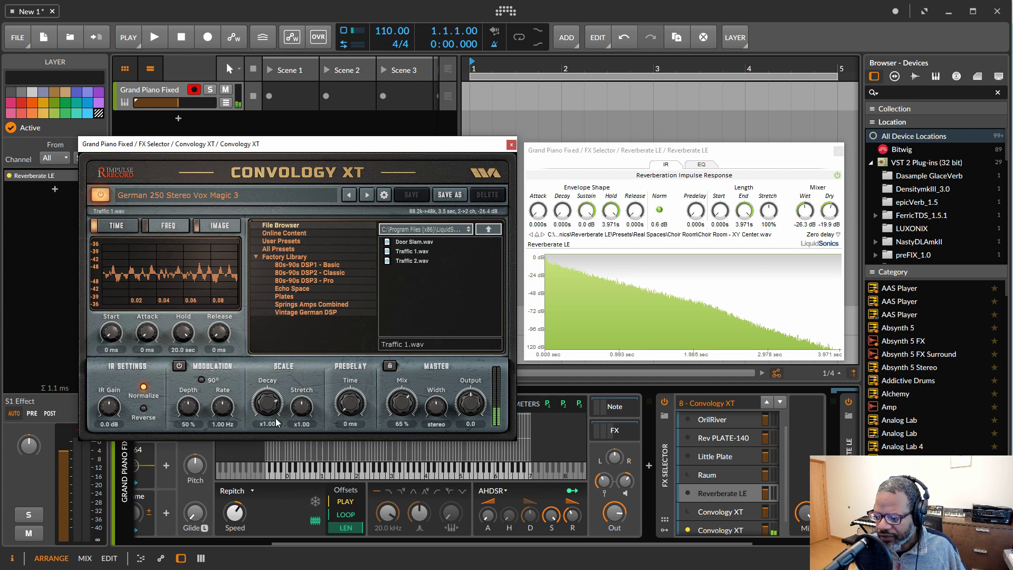
# Launch Traffic 1.wav as a Scene 1 clip on a new audio track and set Convology XT's Decay to x0.89
pyautogui.moveTo(285, 88); pyautogui.dragTo(285, 119)
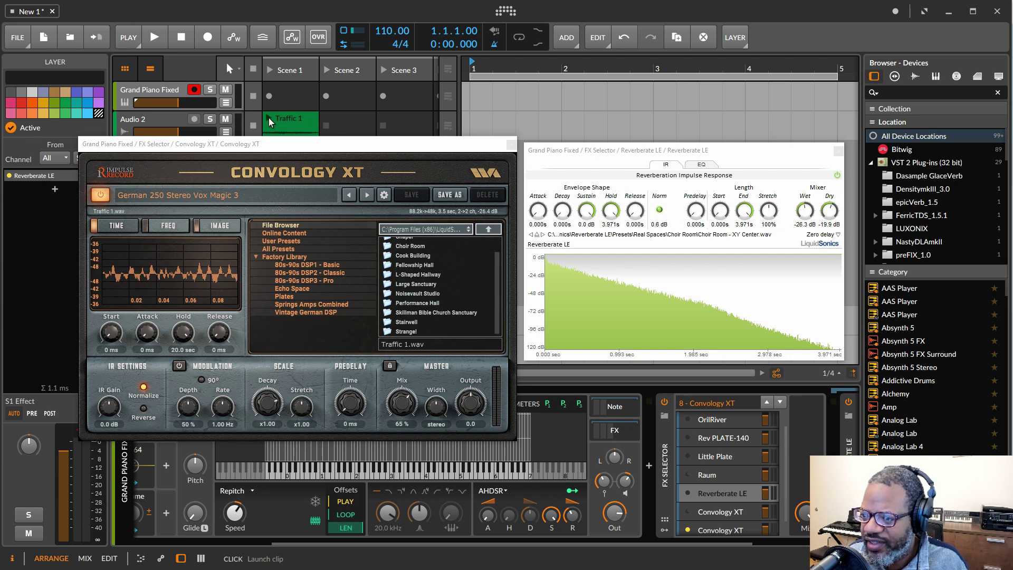
pyautogui.click(269, 122)
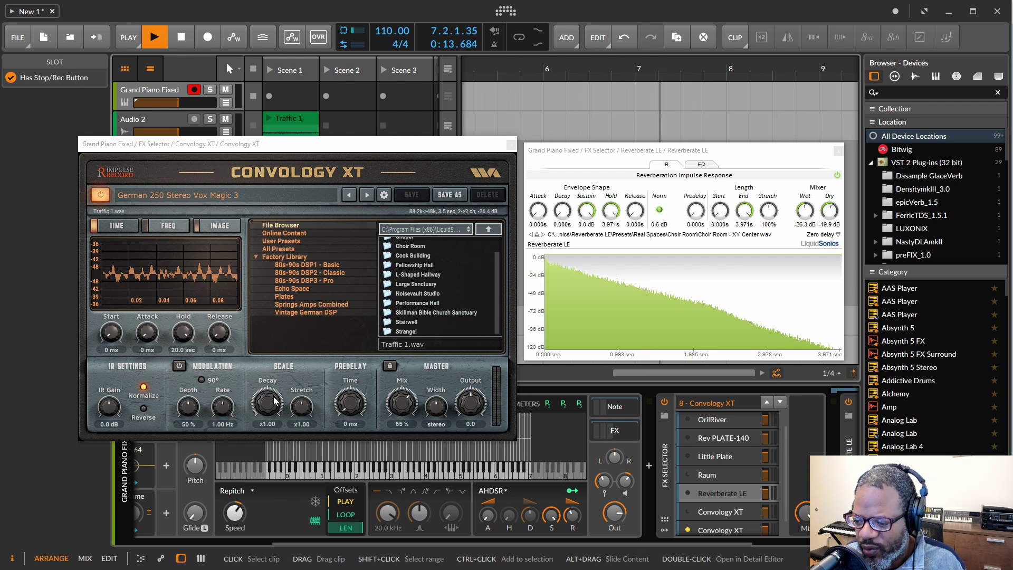
pyautogui.moveTo(272, 404); pyautogui.dragTo(285, 448)
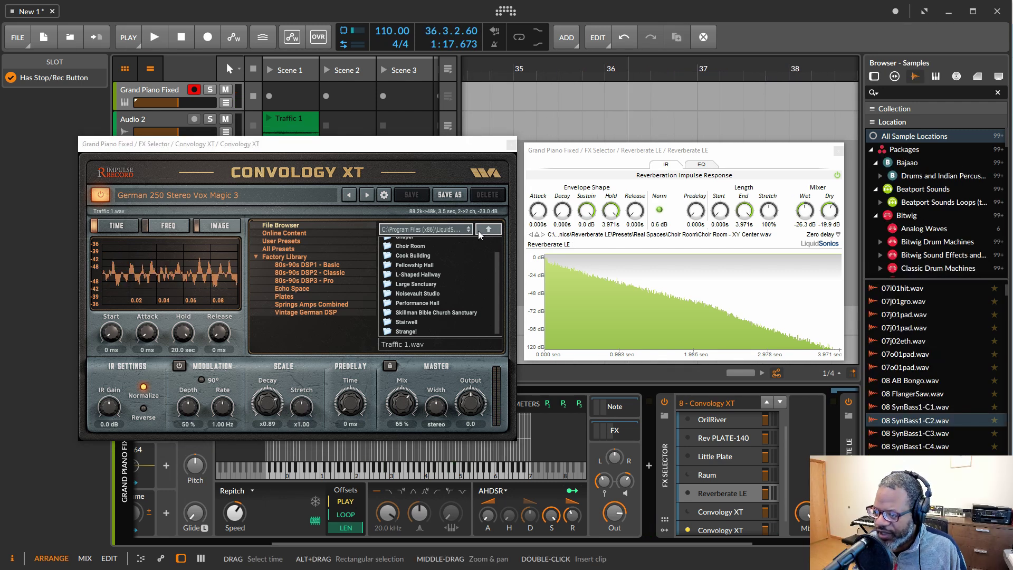
# Load Crass 2.wav and Eeh.wav from the Synthesized library's Effects folder into Convology XT and set the Mix to 56 %
pyautogui.click(488, 230)
pyautogui.click(490, 230)
pyautogui.doubleClick(405, 242)
pyautogui.scroll(-3, 435, 279)
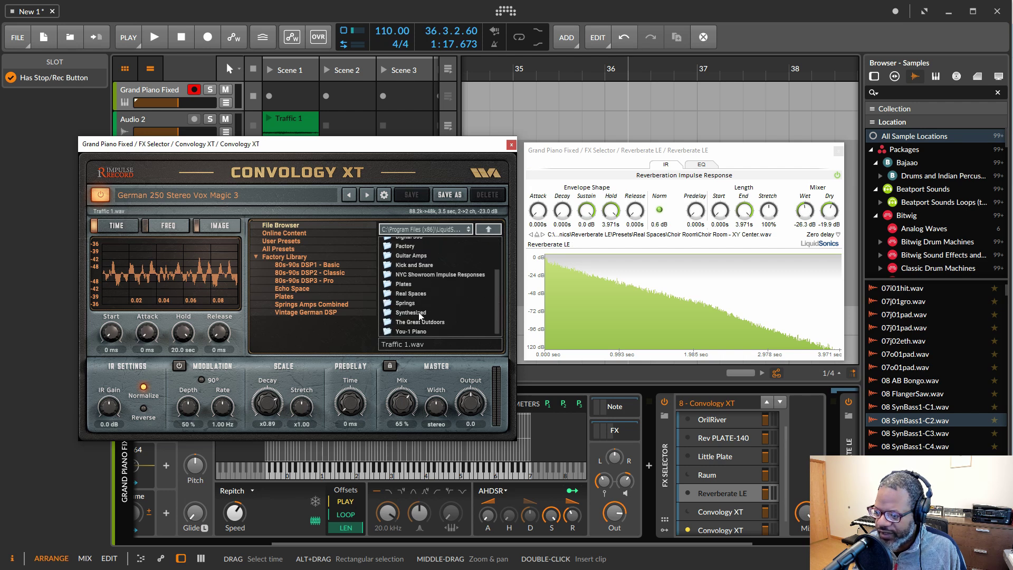
pyautogui.doubleClick(411, 312)
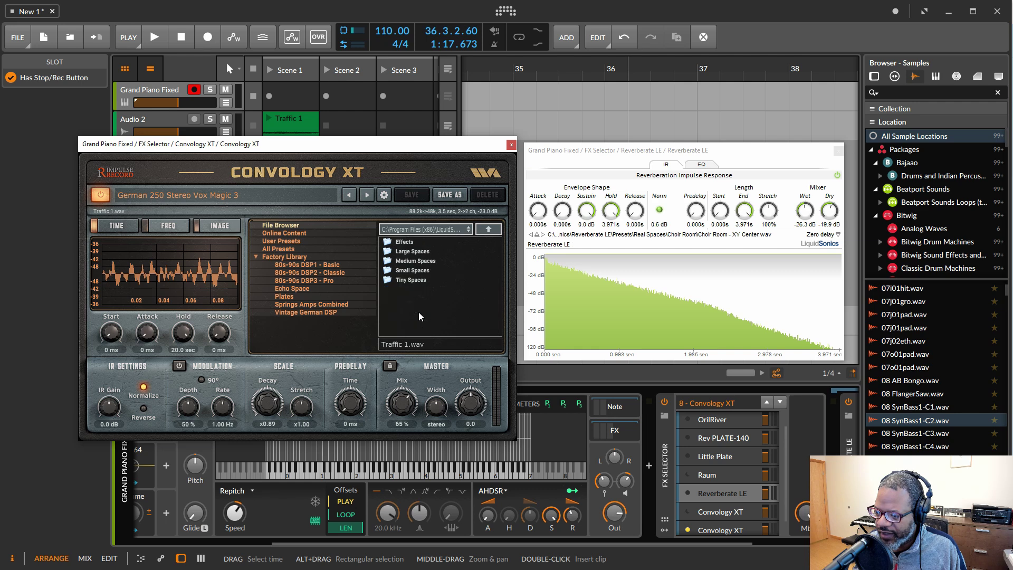
pyautogui.doubleClick(409, 246)
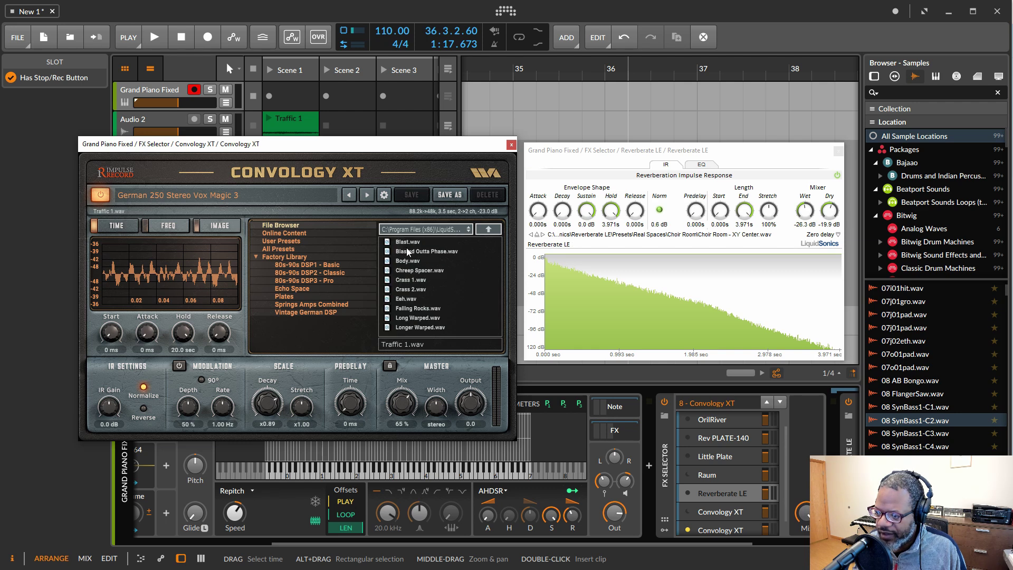
pyautogui.click(415, 290)
pyautogui.click(414, 299)
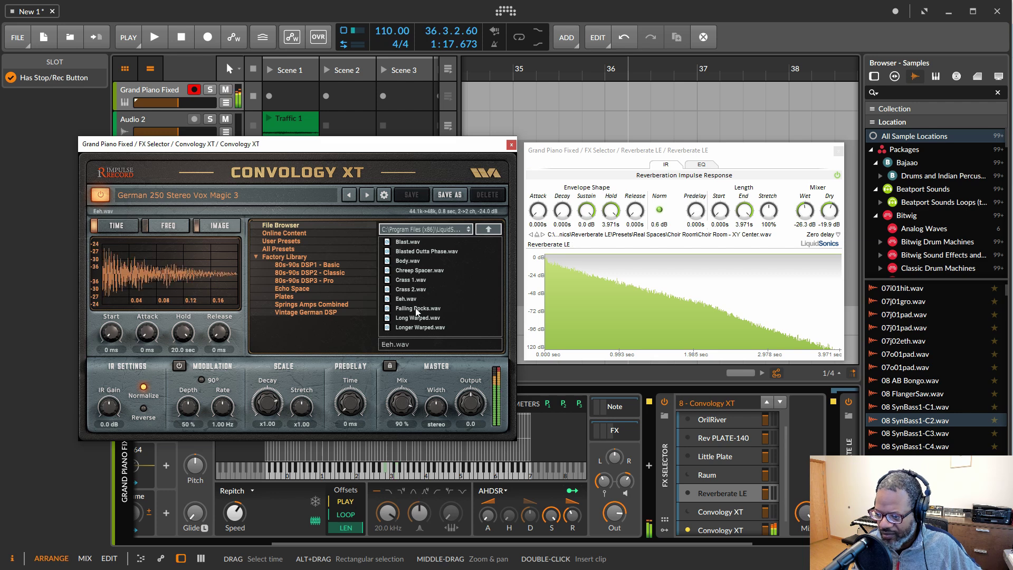
pyautogui.moveTo(402, 405); pyautogui.dragTo(418, 447)
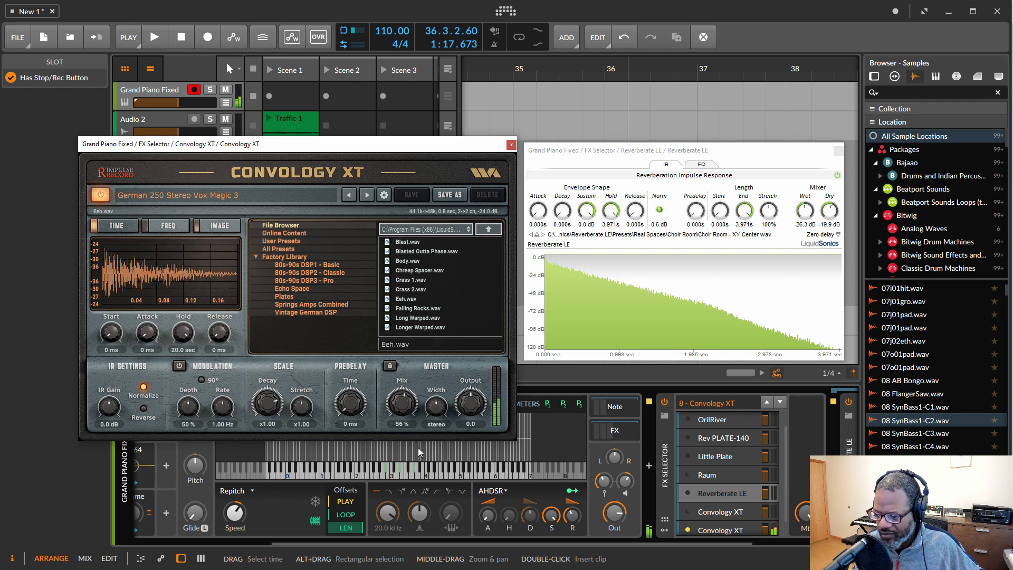
# Audition Falling Rocks.wav, Long Warped.wav and Longer Warped.wav as impulses and set the Mix to 35 %
pyautogui.click(420, 308)
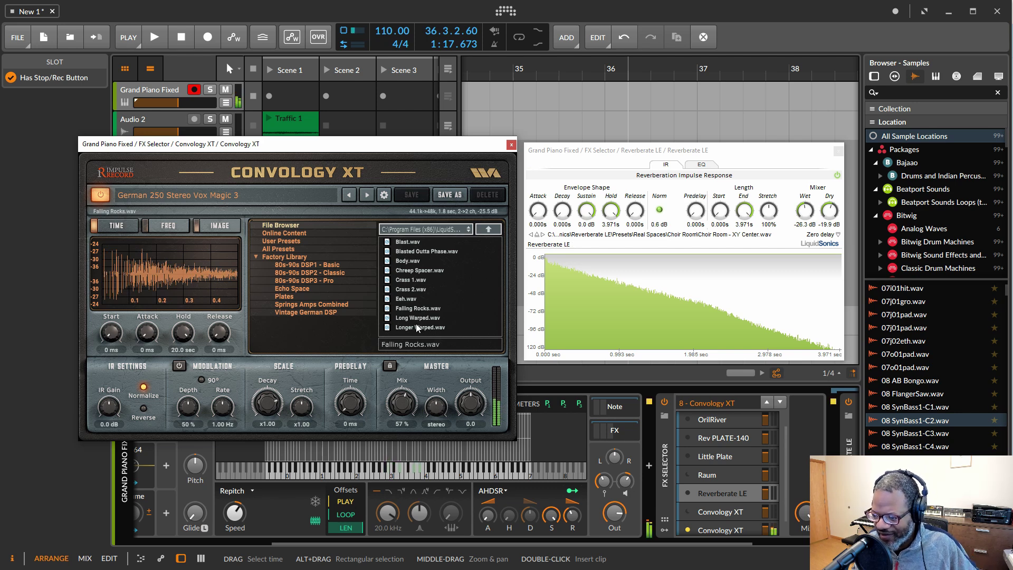
pyautogui.click(420, 318)
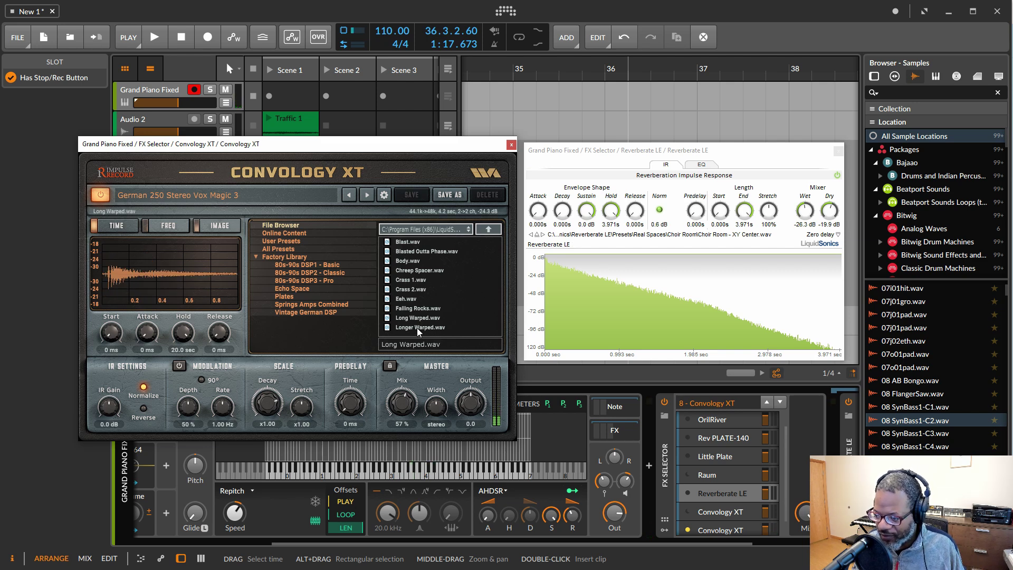
pyautogui.click(417, 327)
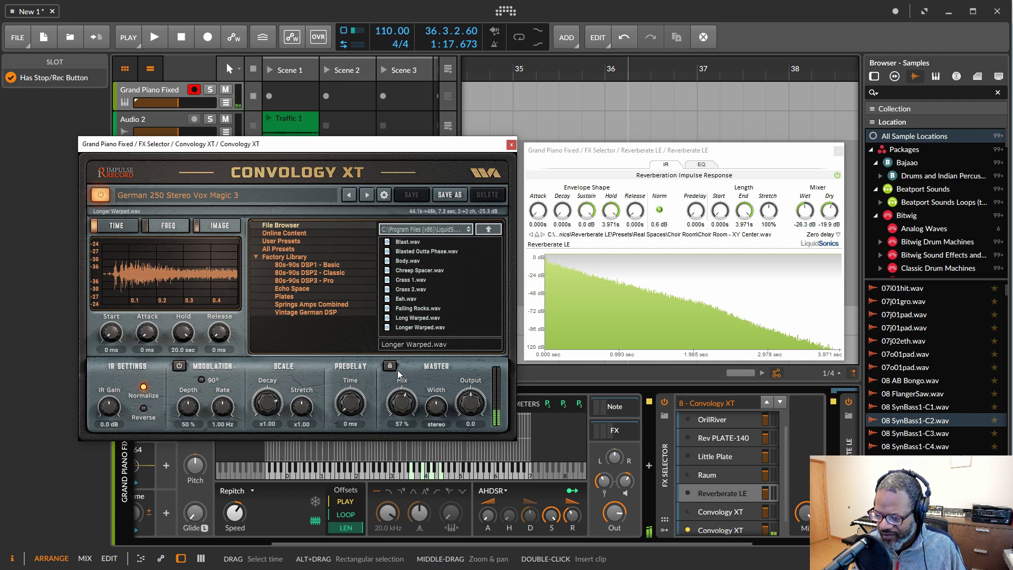
pyautogui.moveTo(401, 402); pyautogui.dragTo(407, 426)
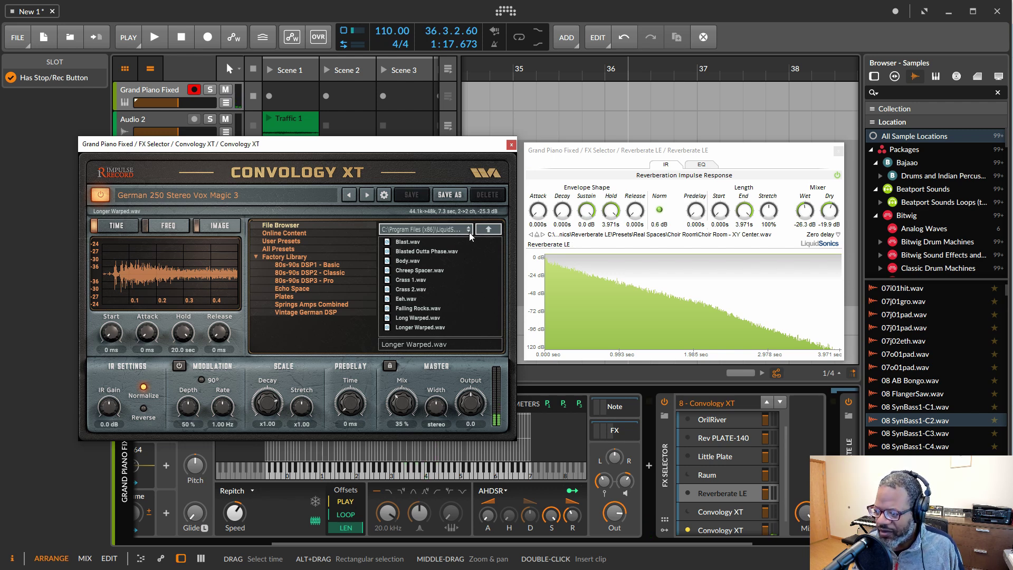
# Audition Maraca Swirl.wav and the three Bathroom flyover files from the cRaZy folder as impulses on the piano
pyautogui.click(488, 229)
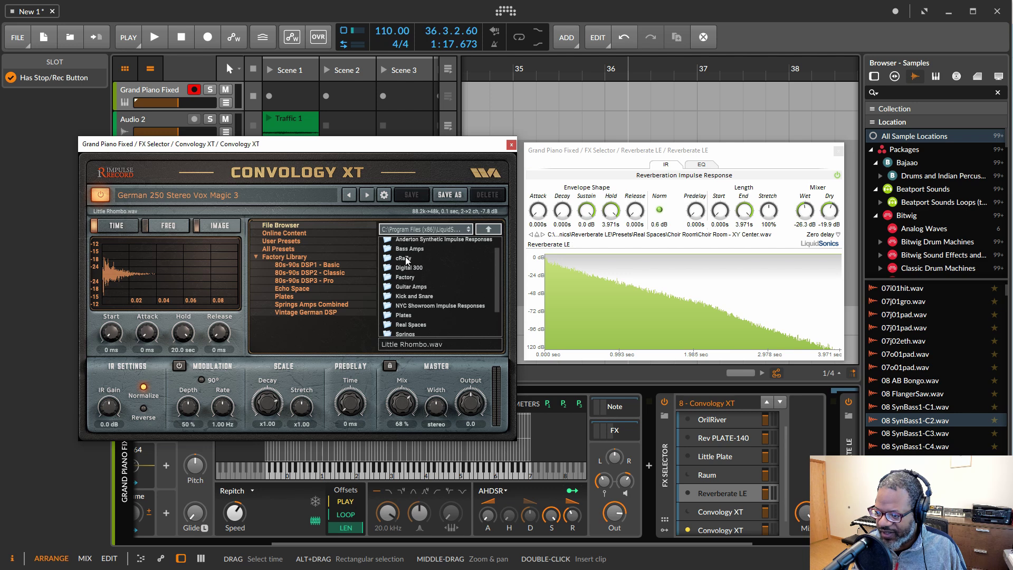
pyautogui.doubleClick(404, 258)
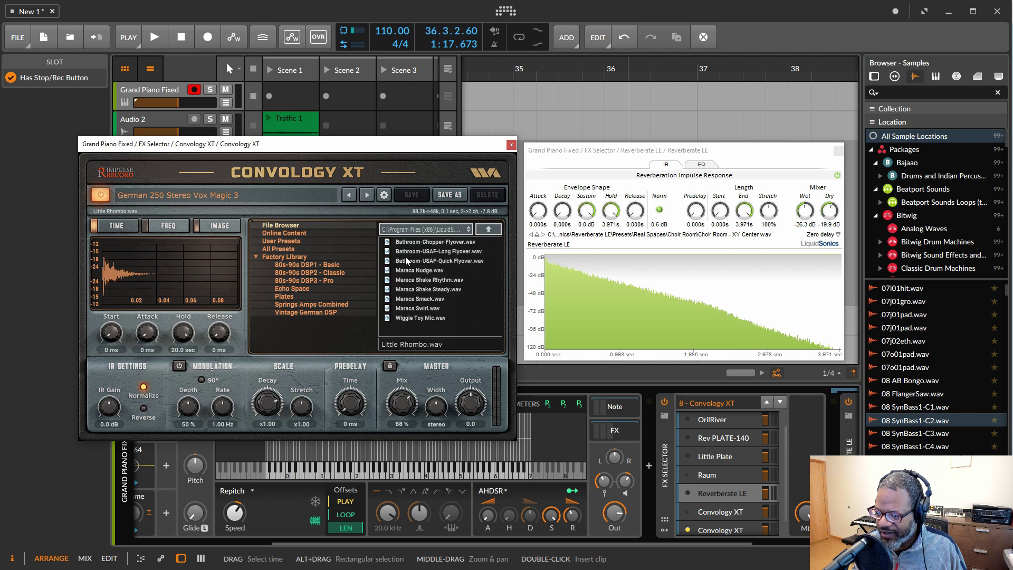
pyautogui.click(421, 309)
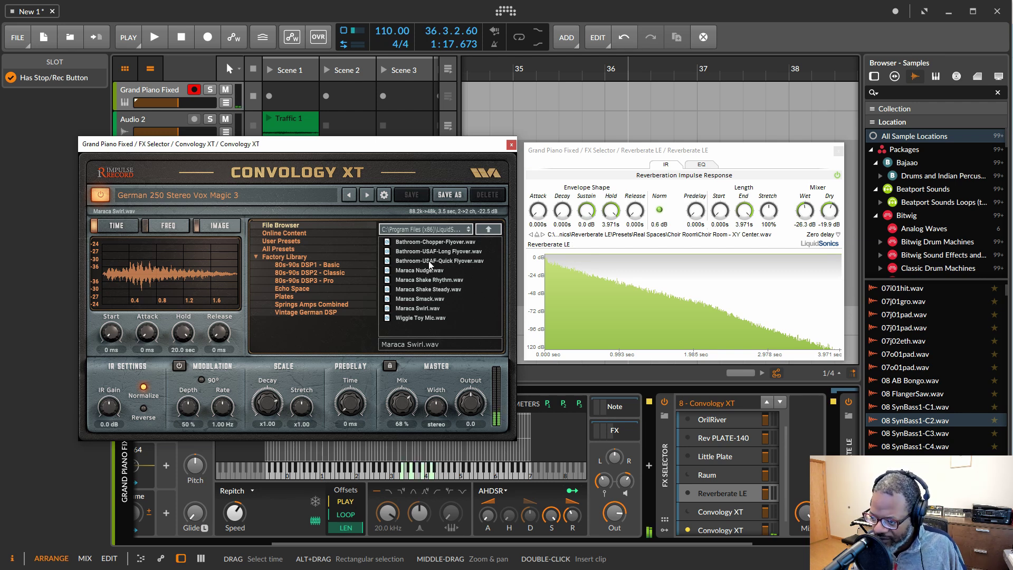
pyautogui.click(435, 242)
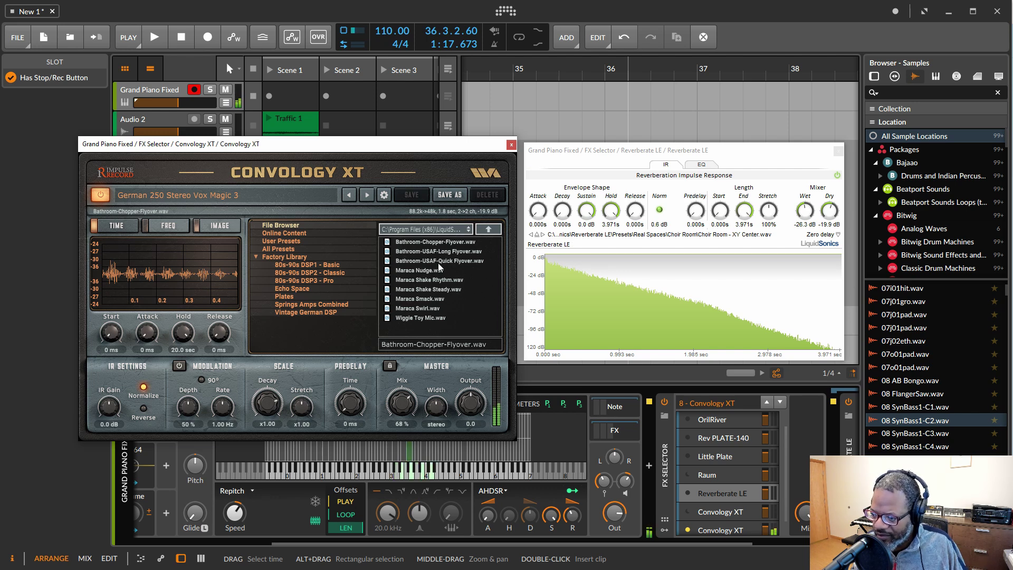
pyautogui.click(447, 252)
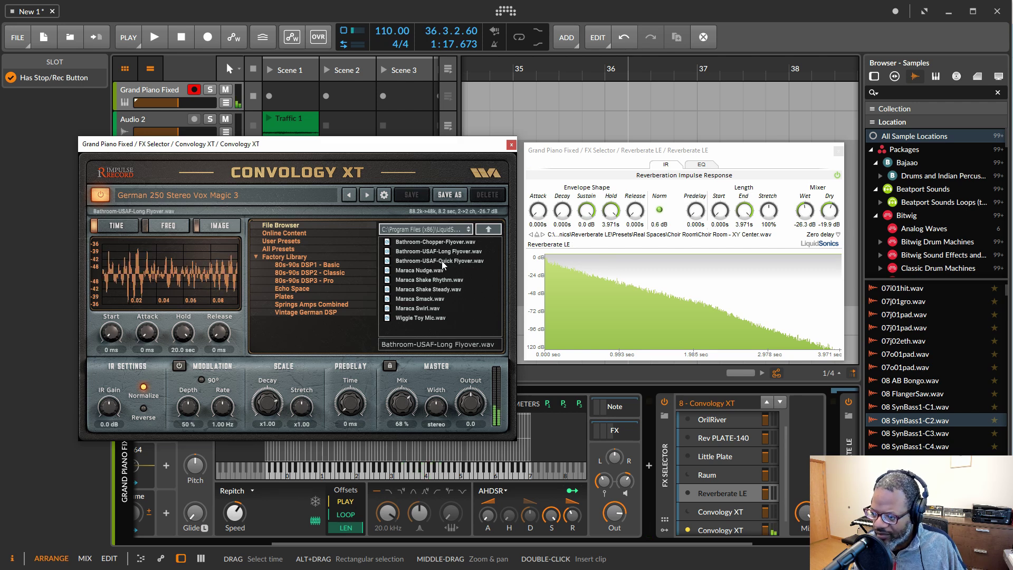
pyautogui.click(442, 260)
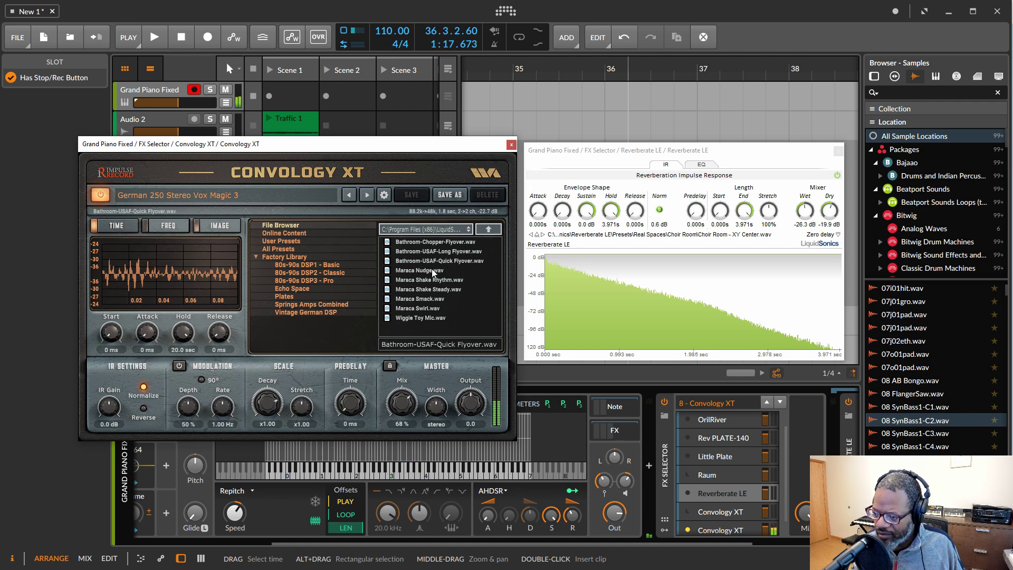
# Audition Maraca Nudge.wav, Maraca Shake Rhythm.wav and Wiggie Toy Mic.wav as impulses
pyautogui.click(432, 271)
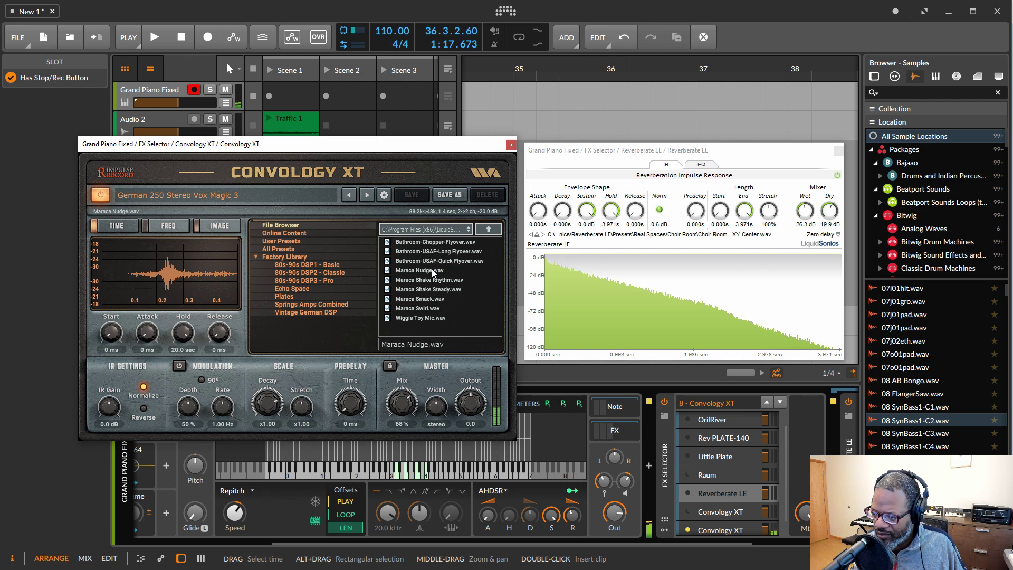
pyautogui.click(431, 280)
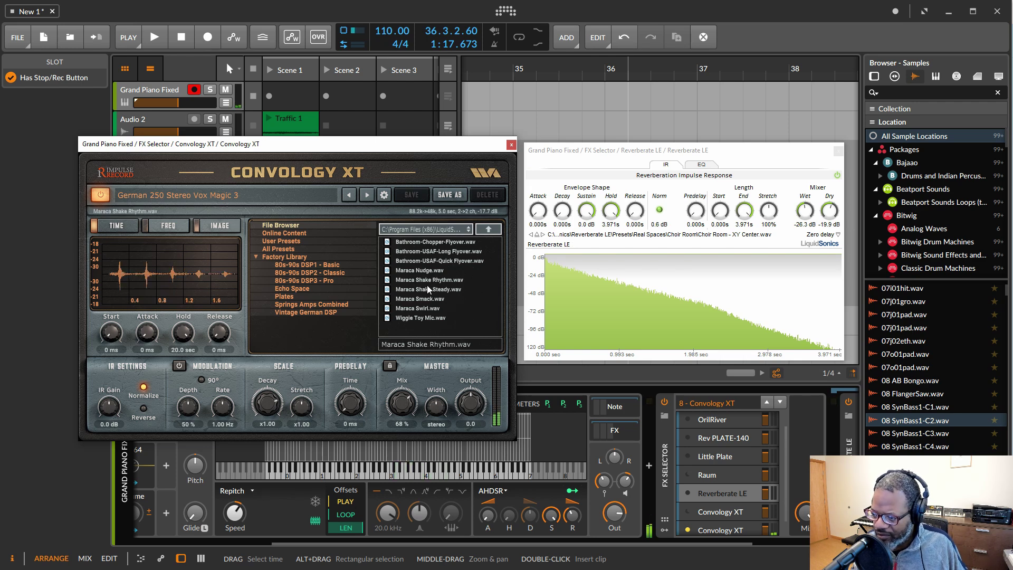
pyautogui.click(424, 317)
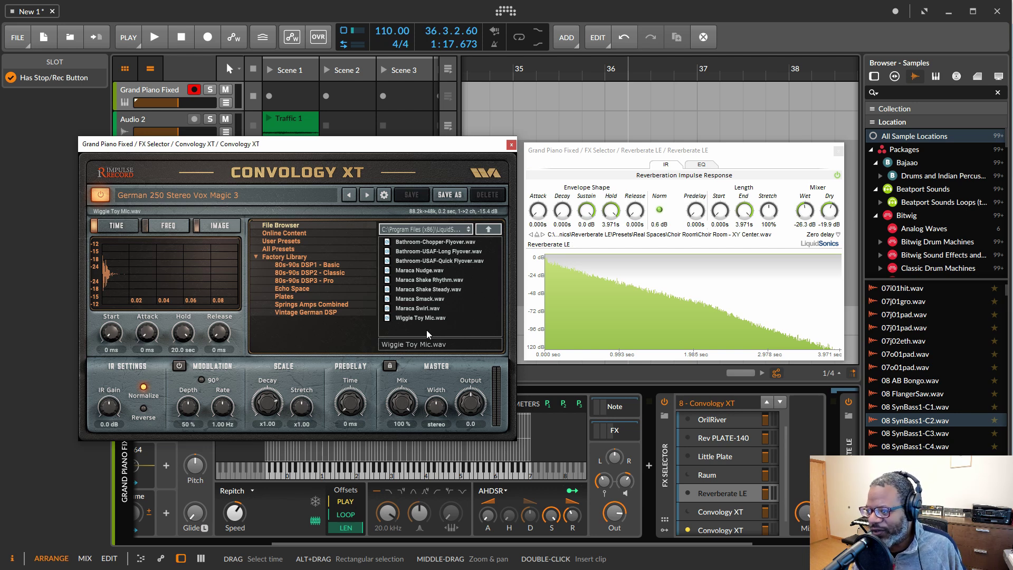
# Add the Stein-R piano sample as a Scene 1 clip on a new audio track and launch it
pyautogui.moveTo(736, 151); pyautogui.dragTo(741, 158)
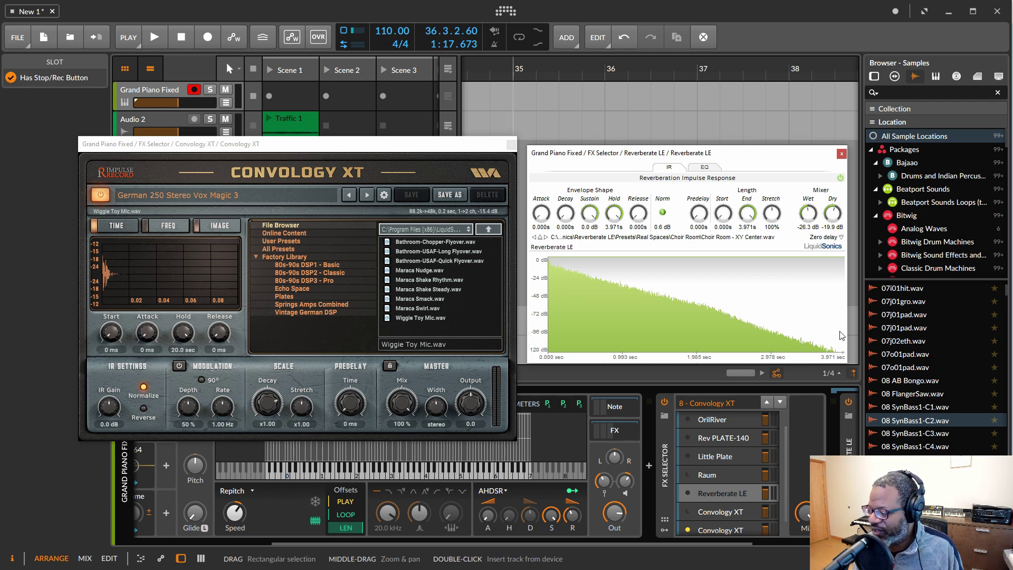
pyautogui.scroll(-5, 922, 432)
pyautogui.scroll(-2, 920, 433)
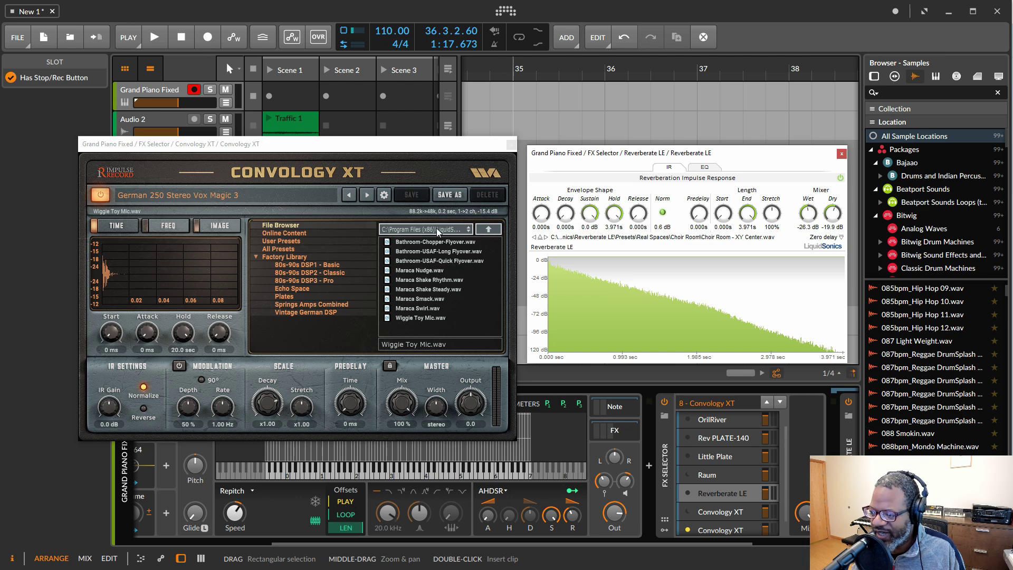
pyautogui.click(488, 229)
pyautogui.moveTo(266, 4); pyautogui.dragTo(281, 152)
pyautogui.click(269, 147)
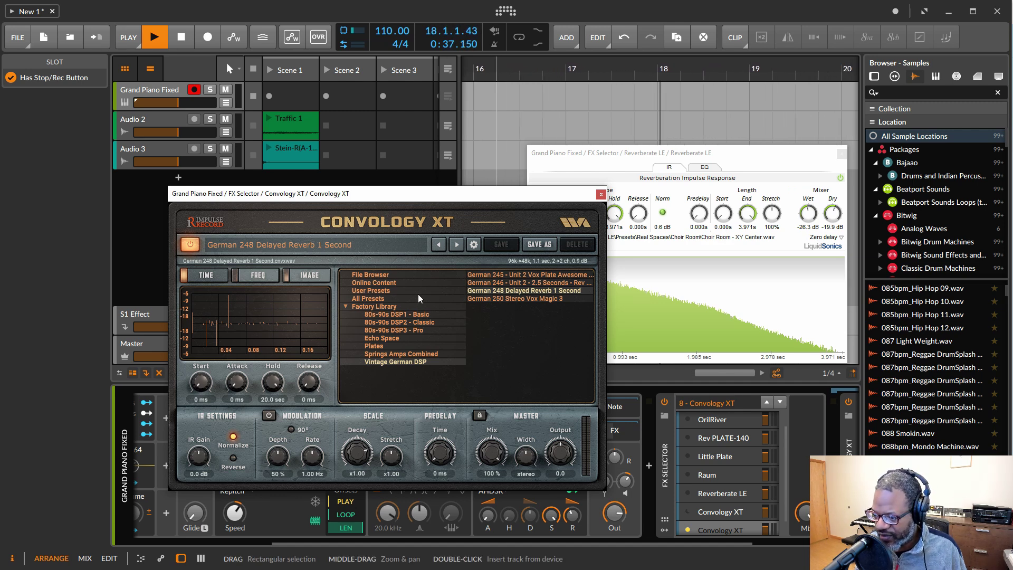
# Load Bech-R(A0)-dB(4098)-T(ML)-M(46)-P(1511-02-01).wav from the sample libraries as Convology XT's impulse and set Decay to x0.23
pyautogui.click(372, 275)
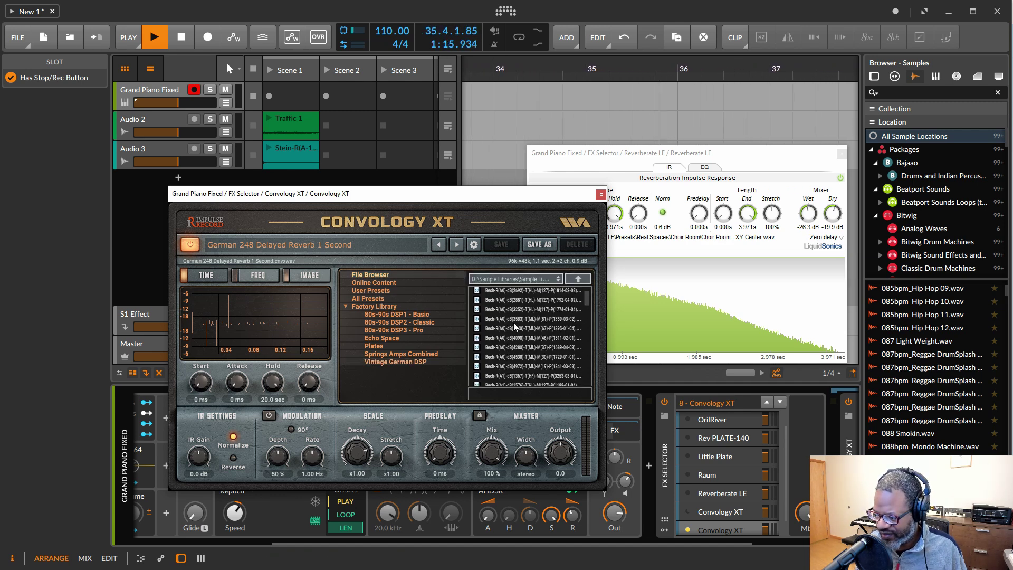
pyautogui.click(515, 340)
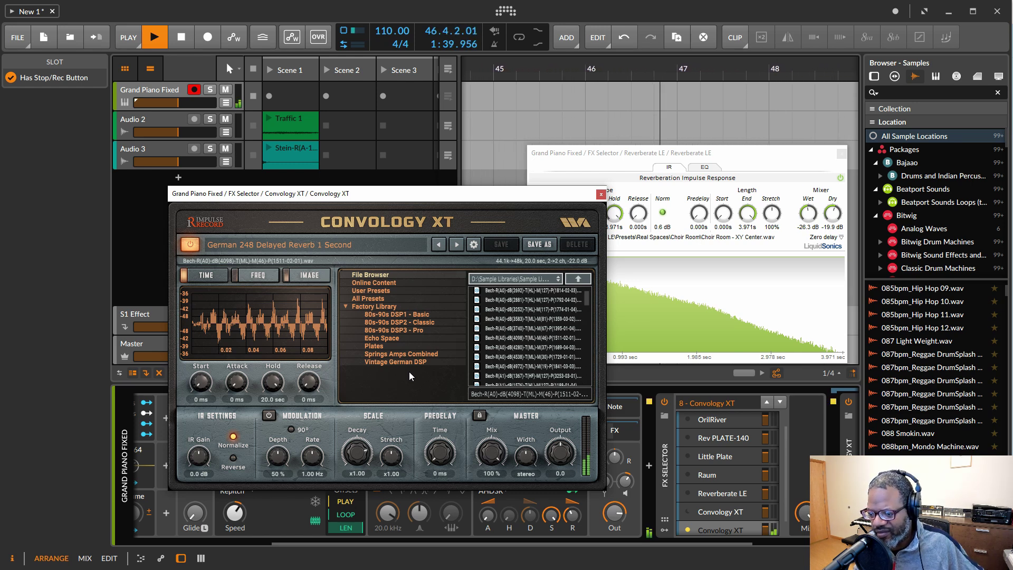
pyautogui.moveTo(356, 454); pyautogui.dragTo(373, 519)
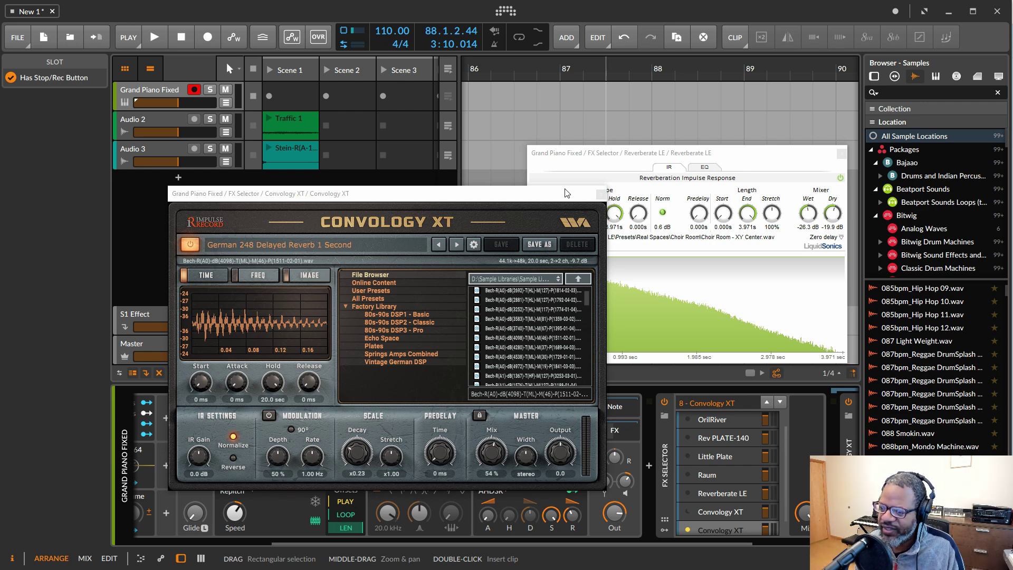
# Load 100 - Hard Room 1 from the 80s-90s DSP1 - Basic presets and show its hardware image
pyautogui.moveTo(422, 194); pyautogui.dragTo(417, 173)
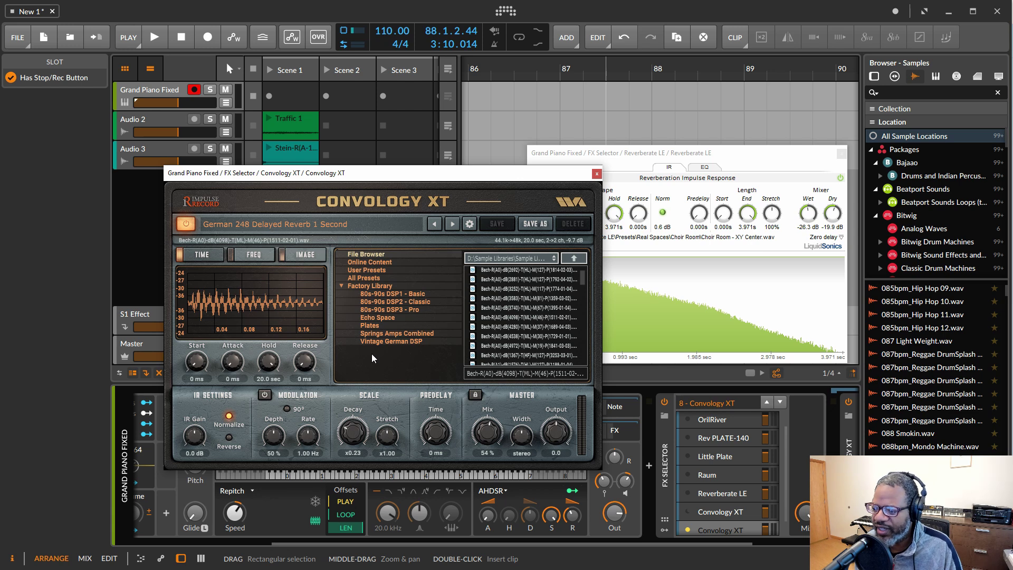
pyautogui.click(379, 293)
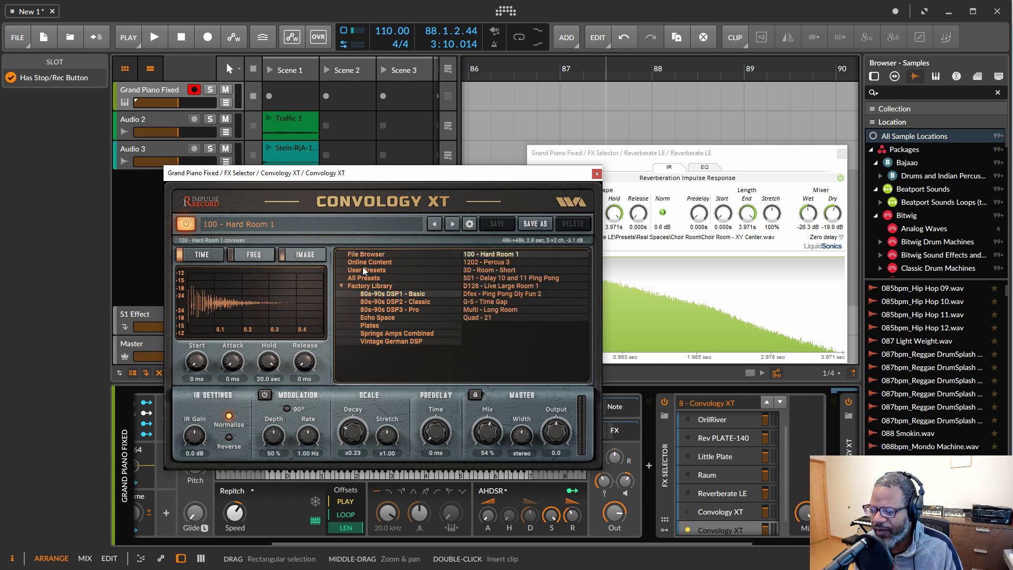
pyautogui.click(293, 257)
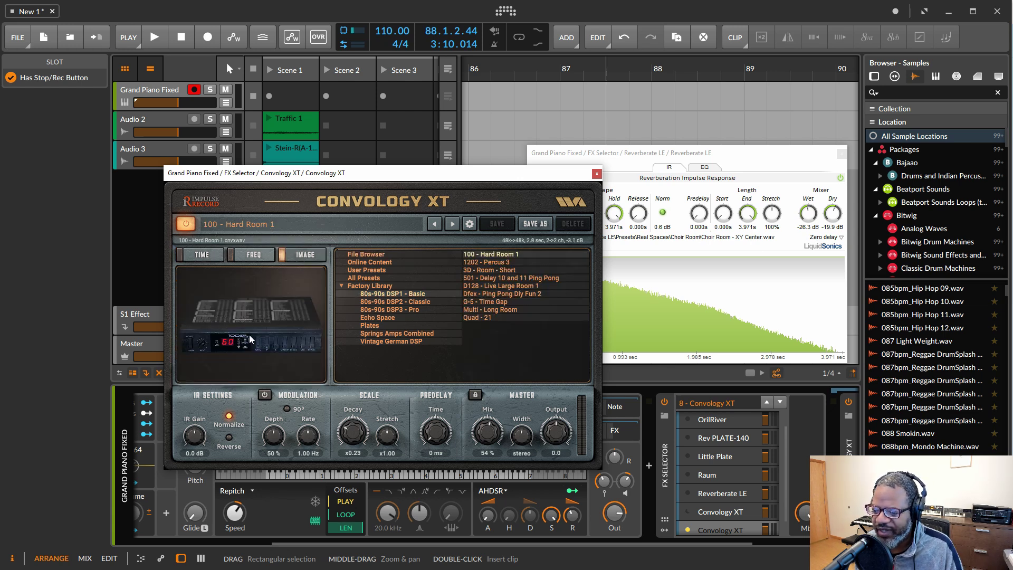